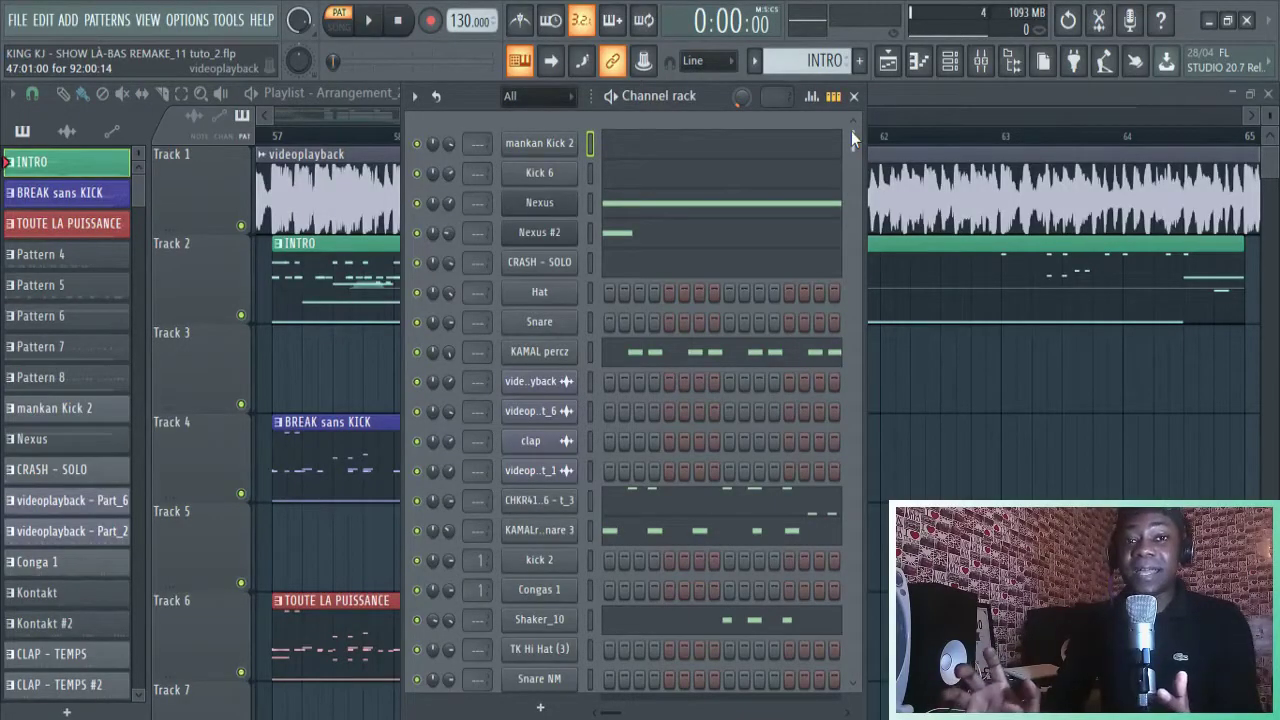
- Solo the mankan Kick 2 channel of the INTRO pattern and examine its notes in the piano roll
{"action": "right_click", "coordinate": [417, 146]}
{"action": "left_click", "coordinate": [445, 153]}
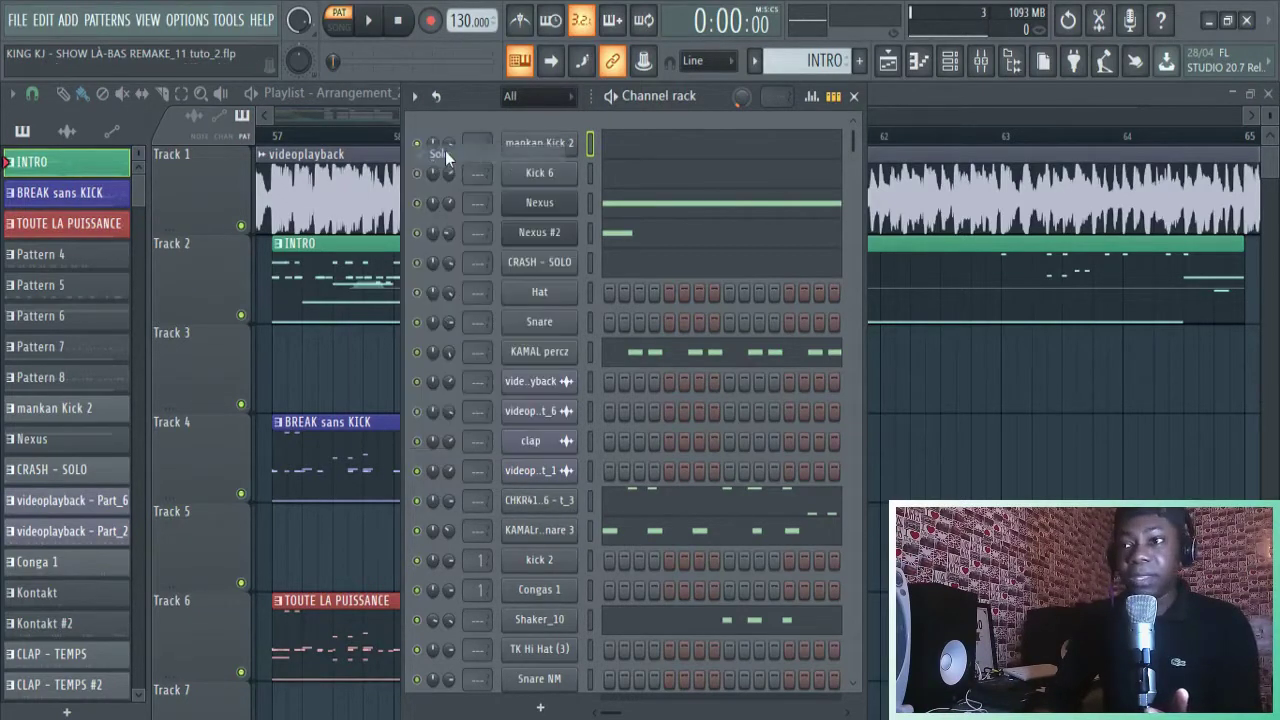
{"action": "left_click", "coordinate": [679, 152]}
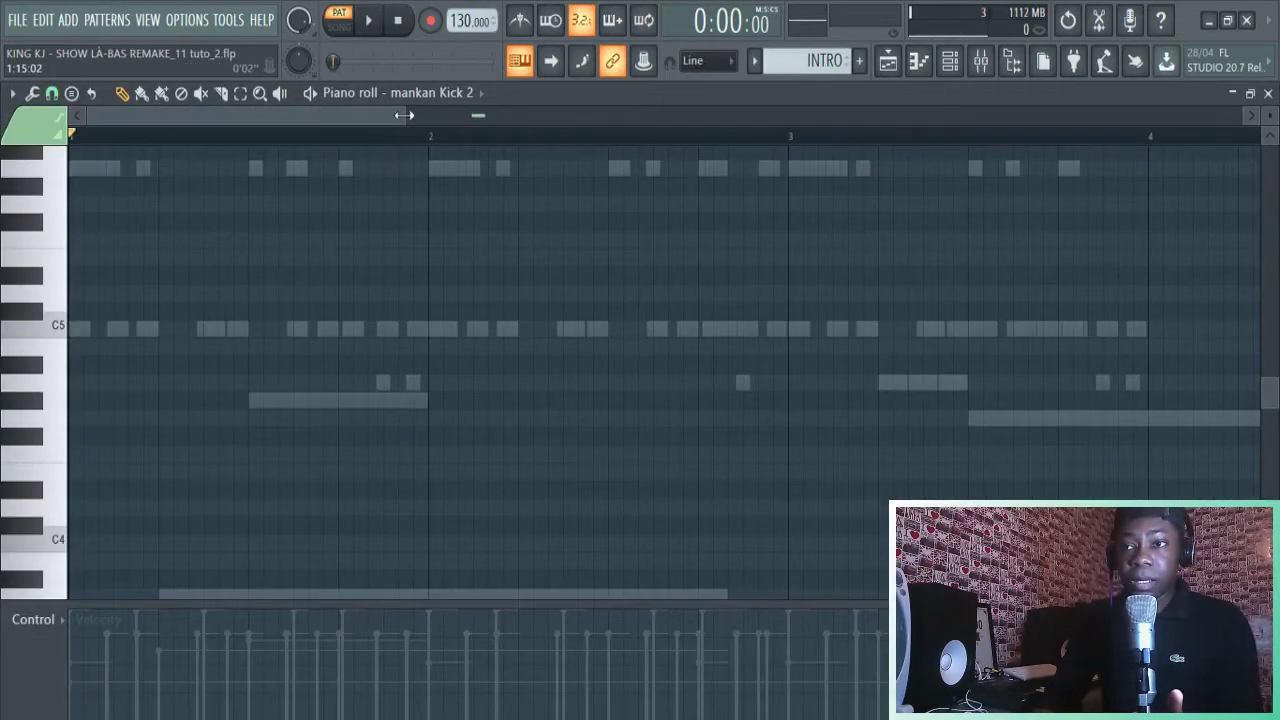
{"action": "left_click_drag", "start_coordinate": [406, 115], "coordinate": [857, 177]}
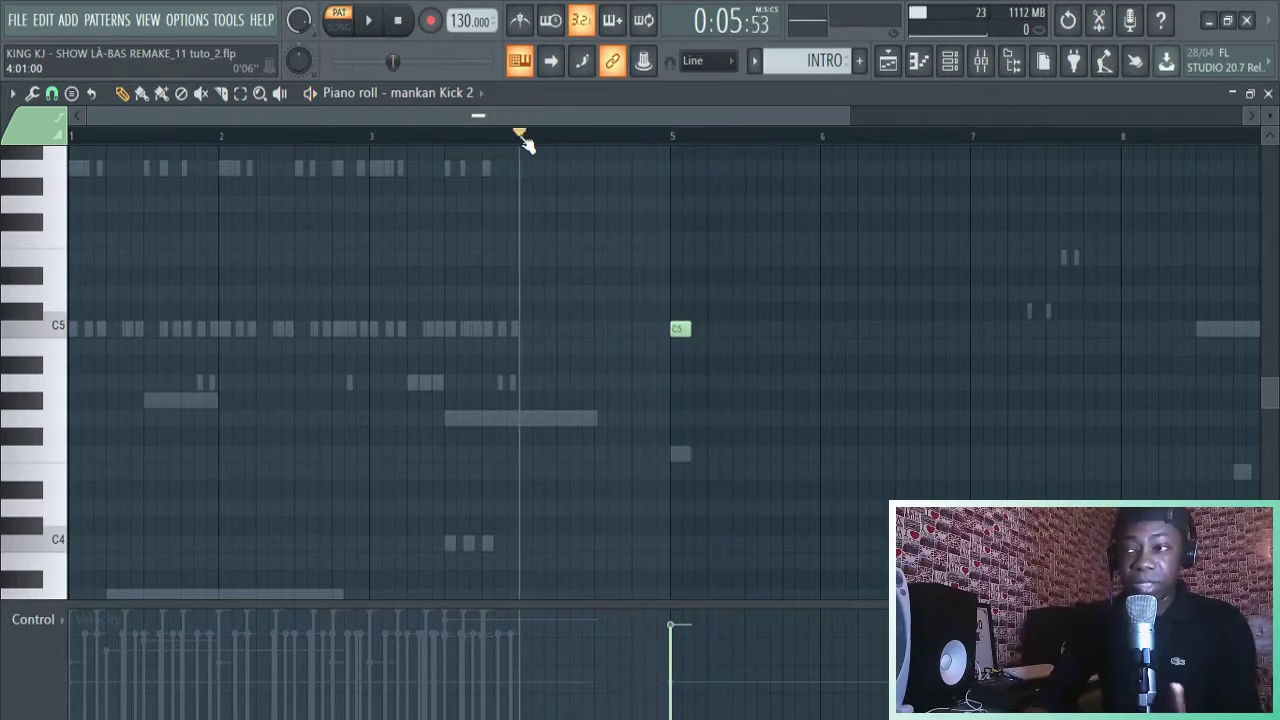
- Solo the Kick 6 channel, show its notes in the piano roll and play them from bar 3
{"action": "left_click", "coordinate": [951, 64]}
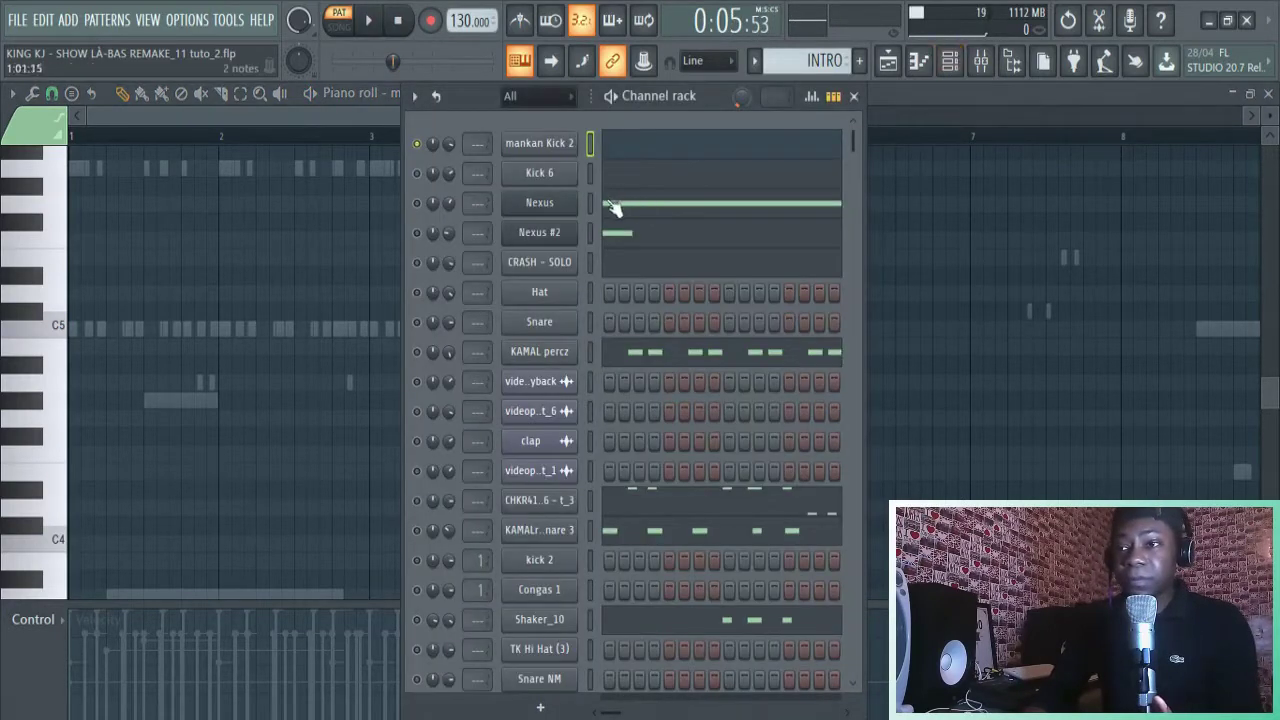
{"action": "right_click", "coordinate": [418, 175]}
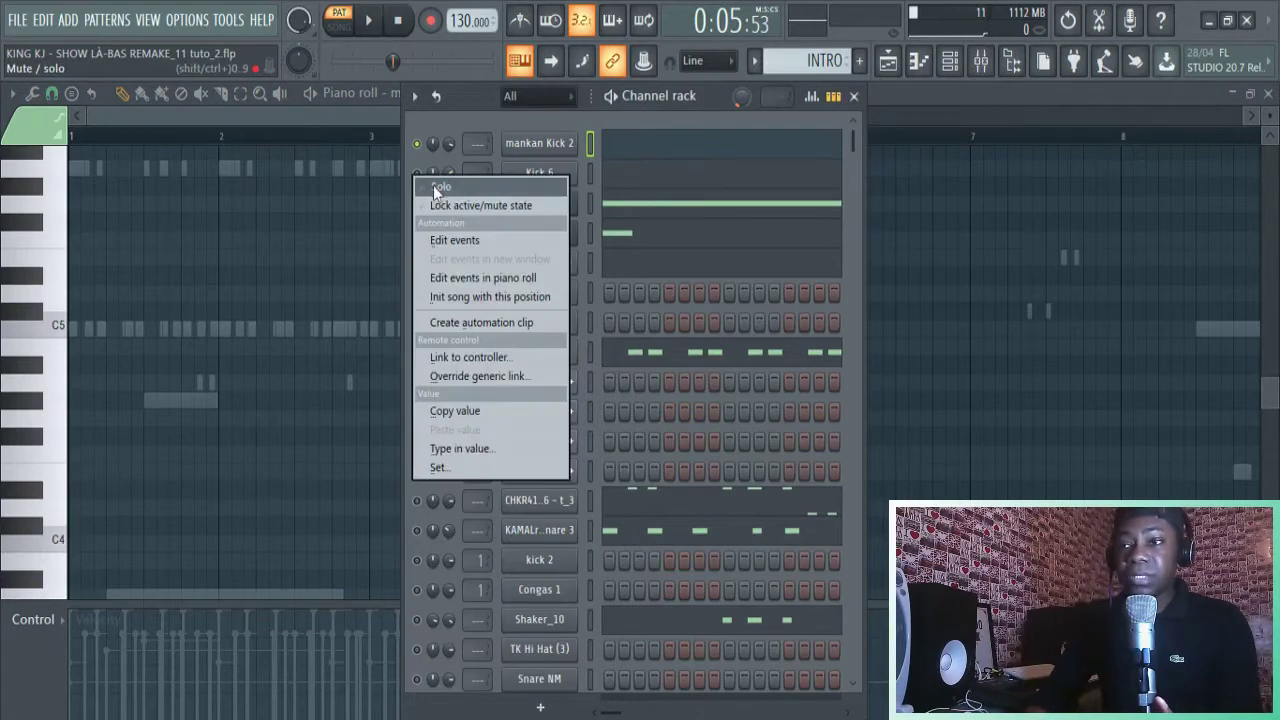
{"action": "left_click", "coordinate": [438, 187]}
{"action": "left_click", "coordinate": [650, 178]}
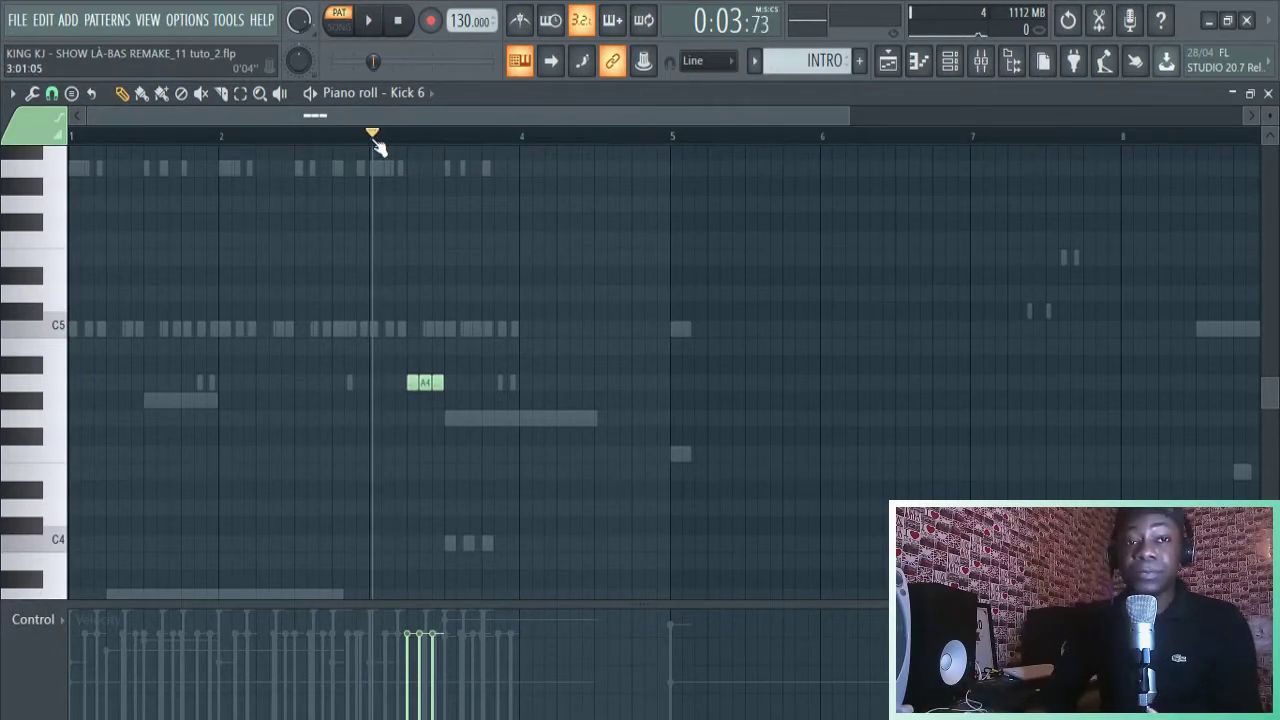
{"action": "key", "text": "space"}
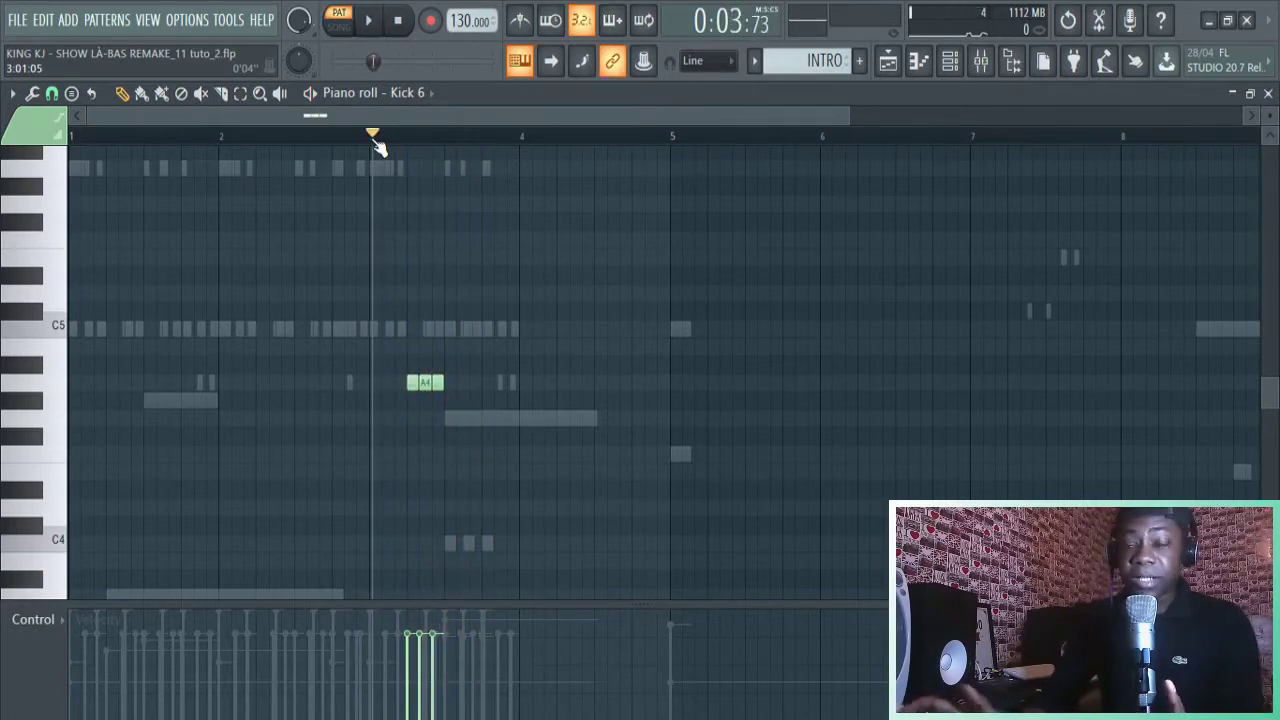
- Solo the Nexus channel and check its instrument preset, then play the Nexus #2 notes in the piano roll
{"action": "key", "text": "F6"}
{"action": "right_click", "coordinate": [432, 204]}
{"action": "left_click", "coordinate": [434, 206]}
{"action": "left_click", "coordinate": [539, 202]}
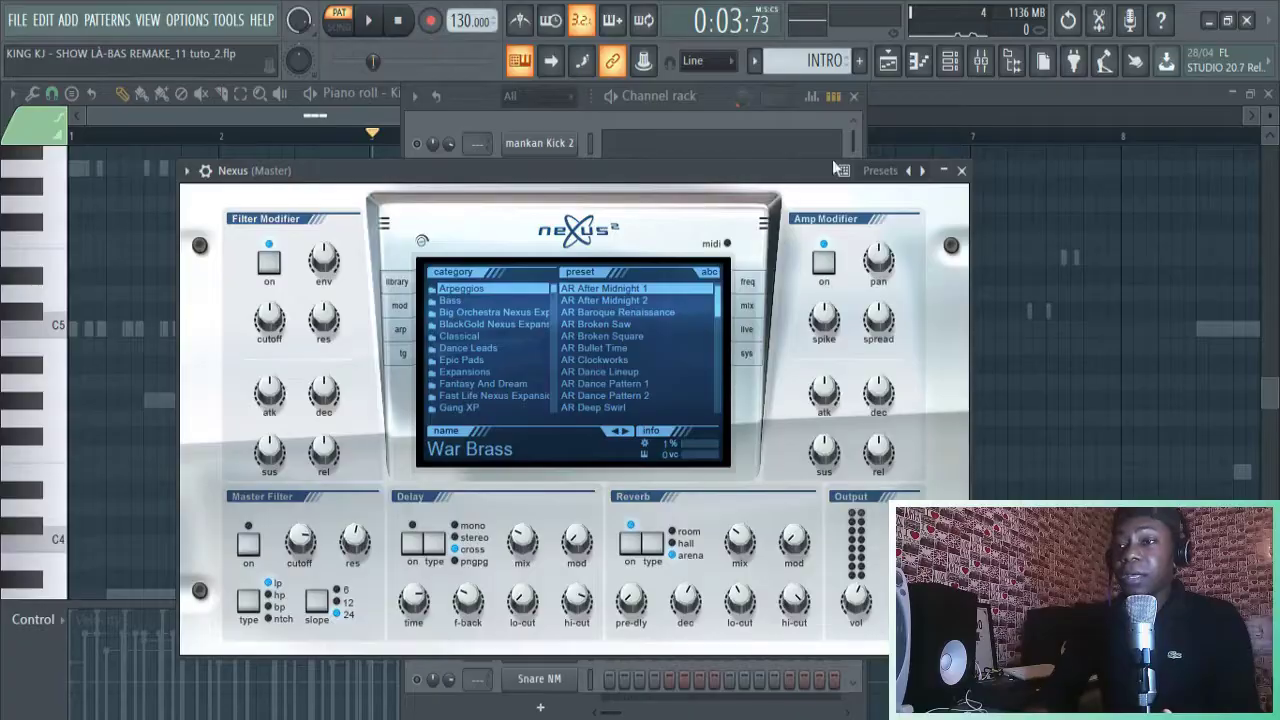
{"action": "left_click", "coordinate": [961, 171]}
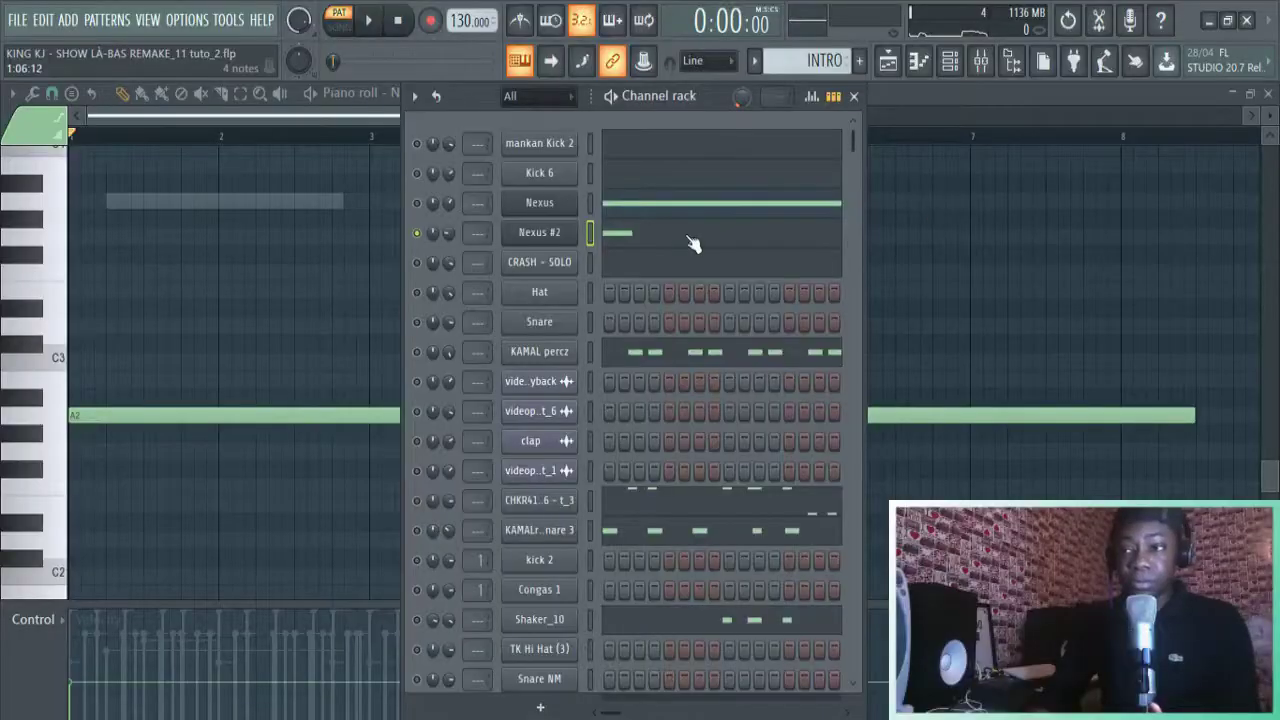
{"action": "left_click", "coordinate": [693, 244]}
{"action": "key", "text": "space"}
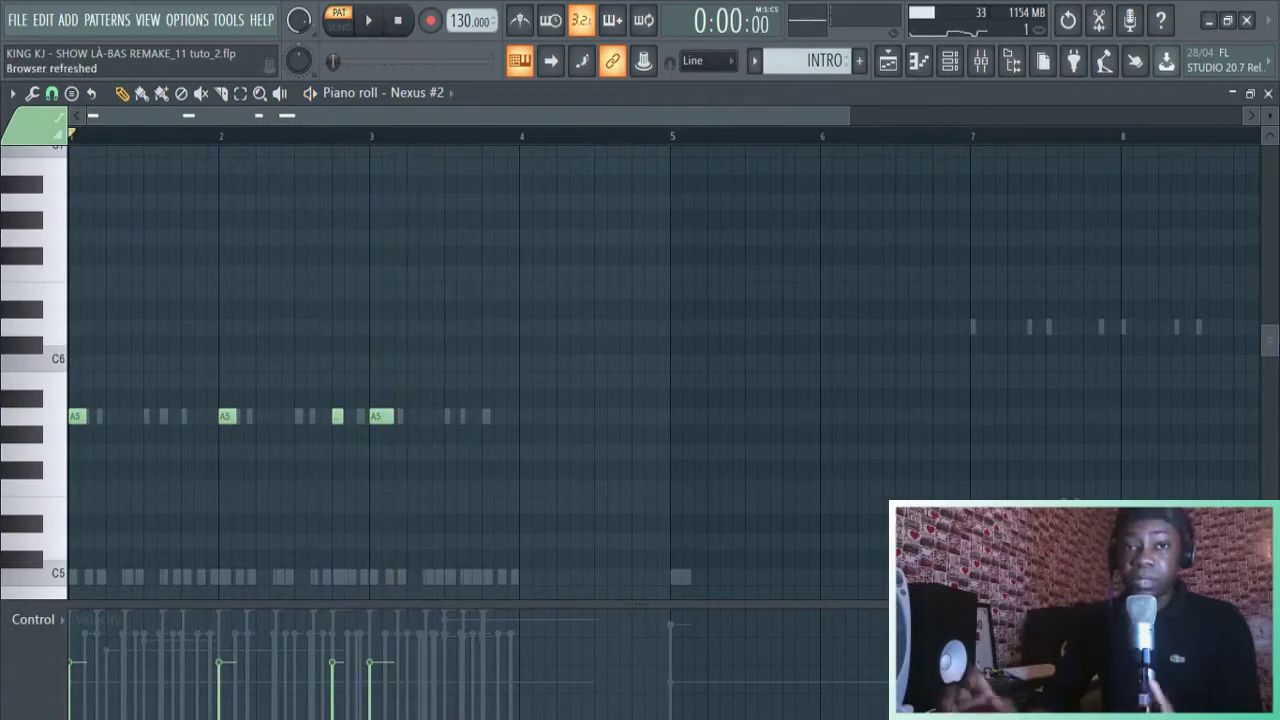
- Solo the CRASH - SOLO channel, show its note in the piano roll and play it from bar 4
{"action": "key", "text": "F6"}
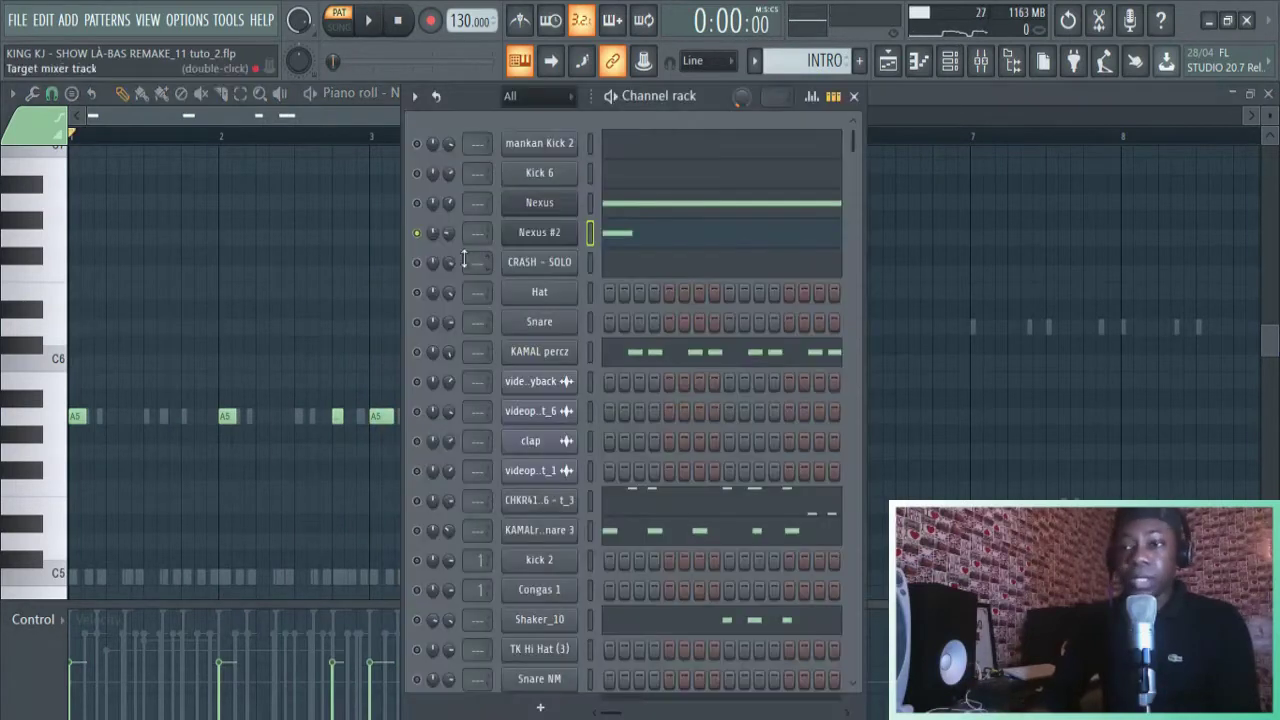
{"action": "right_click", "coordinate": [418, 265]}
{"action": "left_click", "coordinate": [445, 283]}
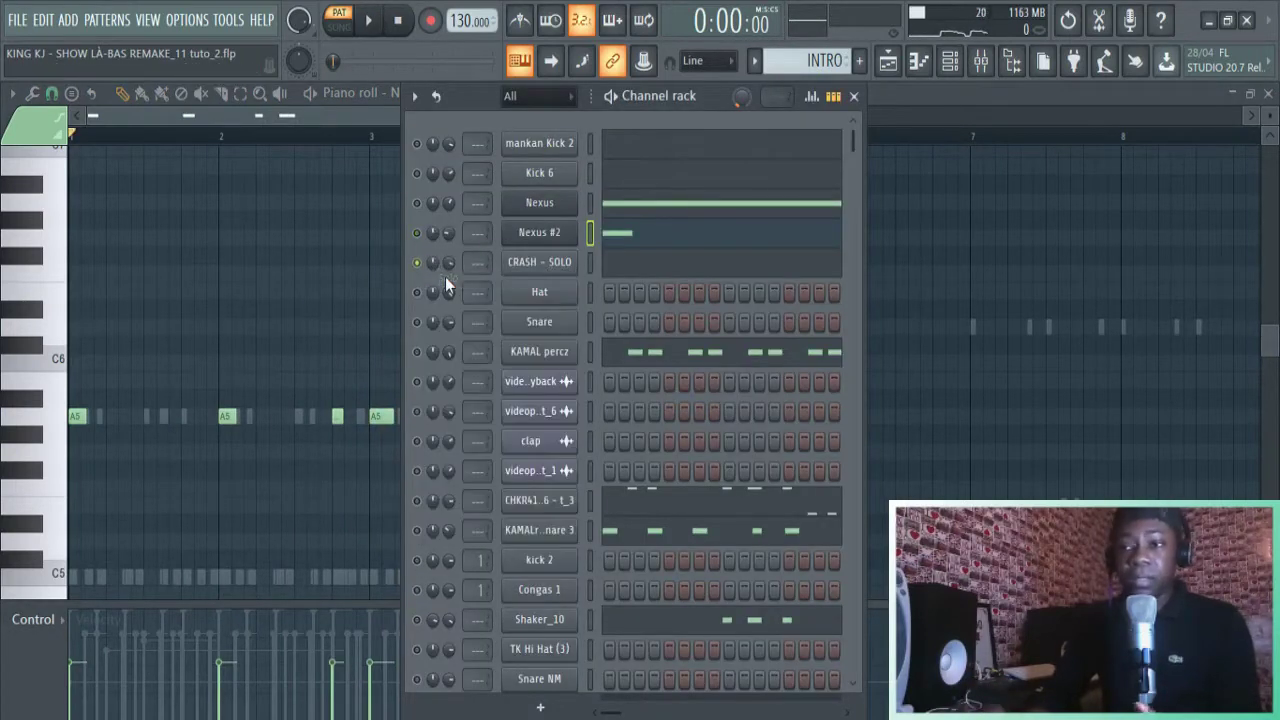
{"action": "left_click", "coordinate": [666, 270]}
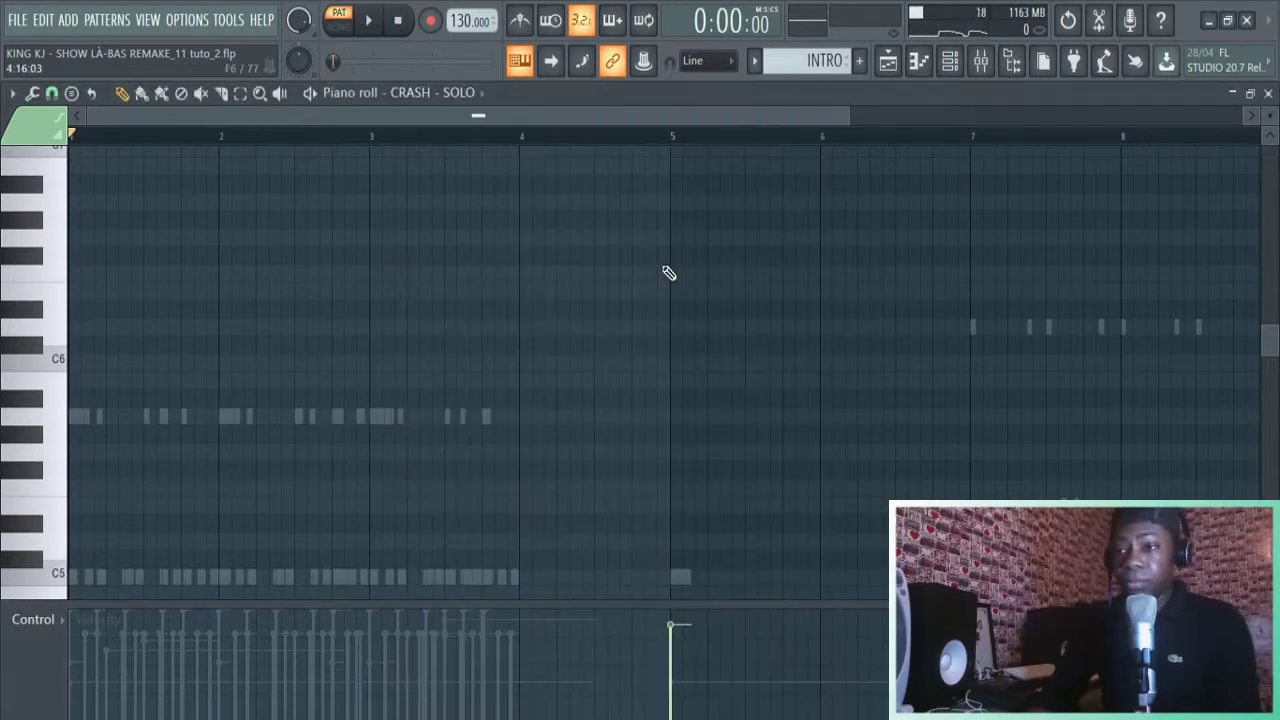
{"action": "scroll", "coordinate": [523, 149], "scroll_direction": "down", "scroll_amount": 5}
{"action": "key", "text": "space"}
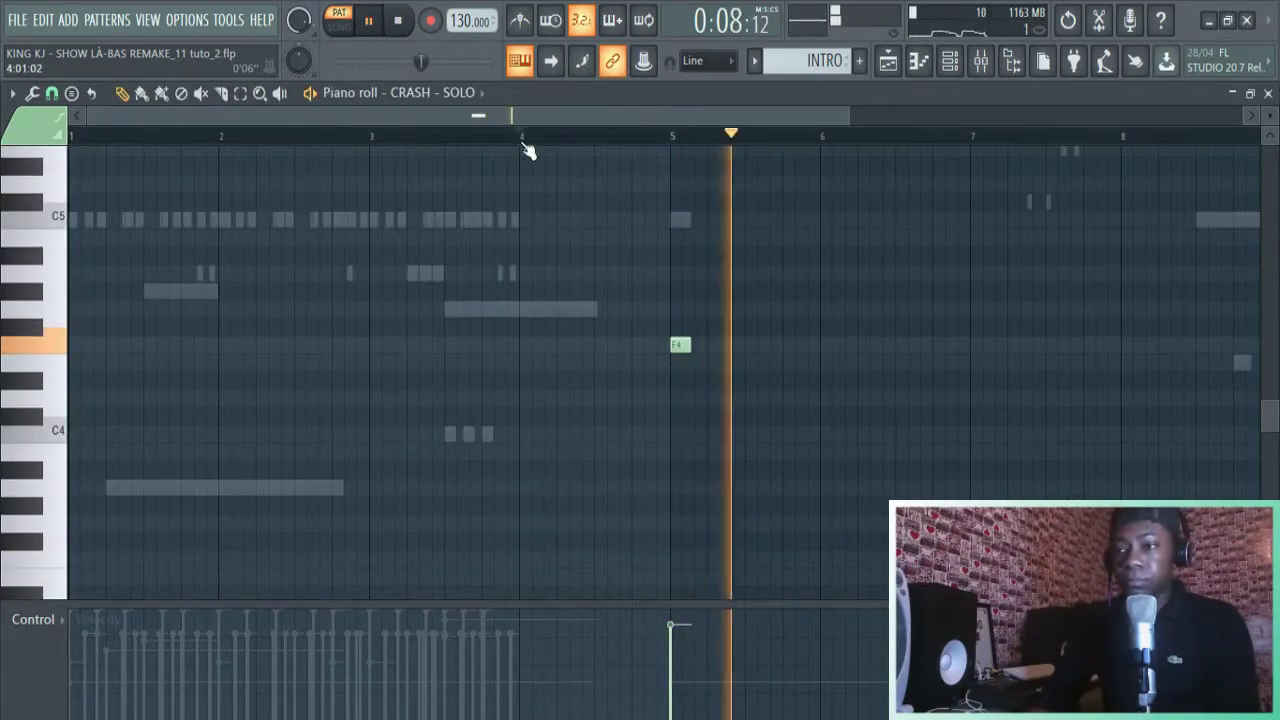
{"action": "left_click", "coordinate": [521, 140]}
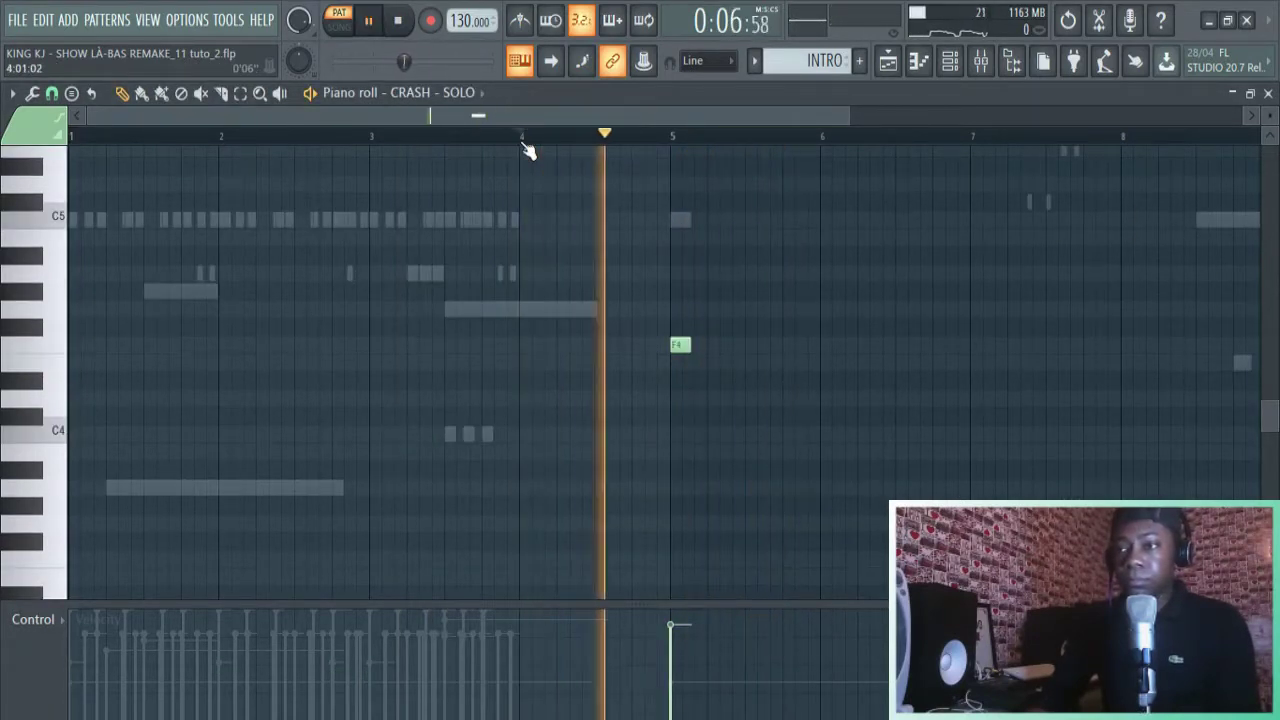
{"action": "key", "text": "space"}
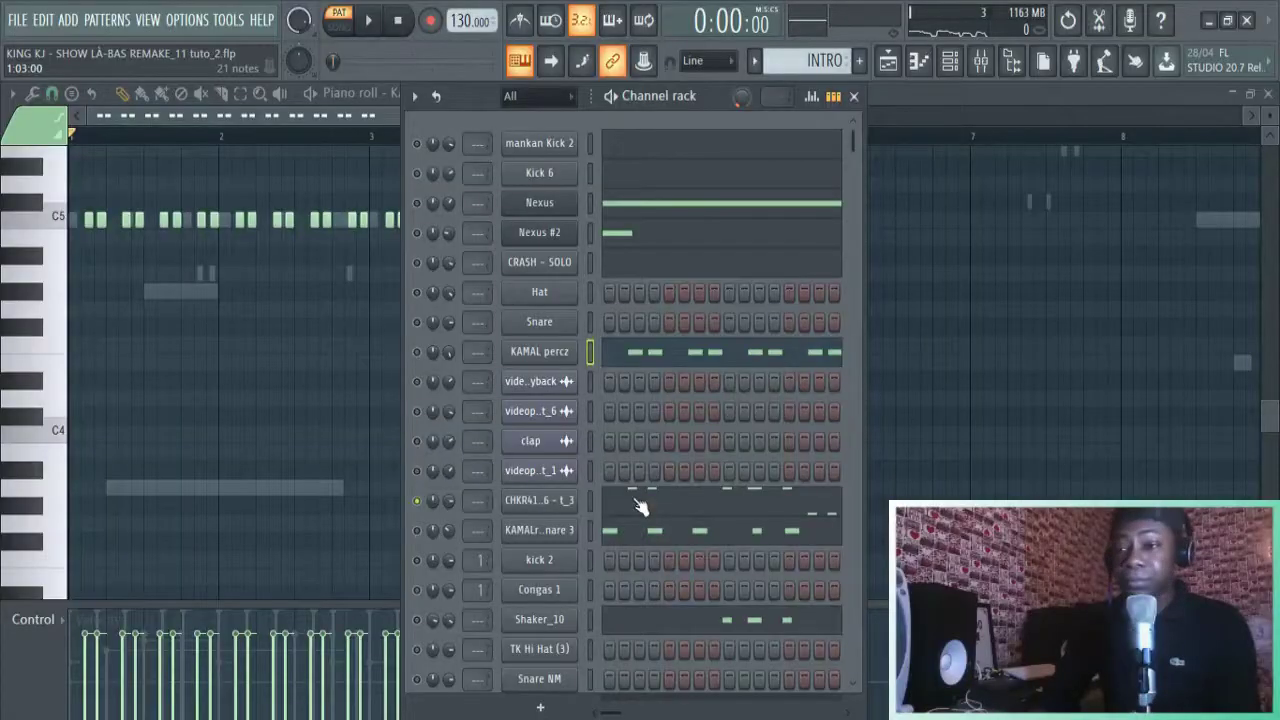
- Play the notes of the CHKR41 channel and of mankan Clap 4 in the piano roll
{"action": "left_click", "coordinate": [640, 507]}
{"action": "key", "text": "space"}
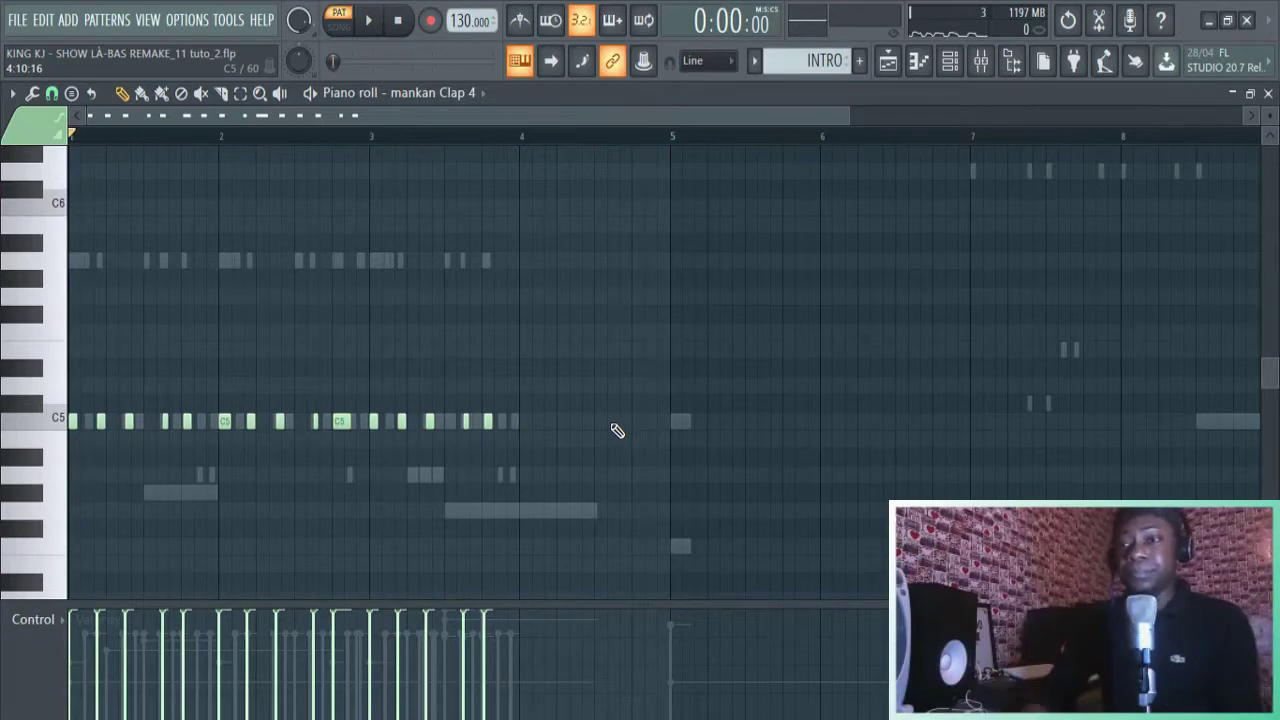
{"action": "left_click", "coordinate": [368, 20]}
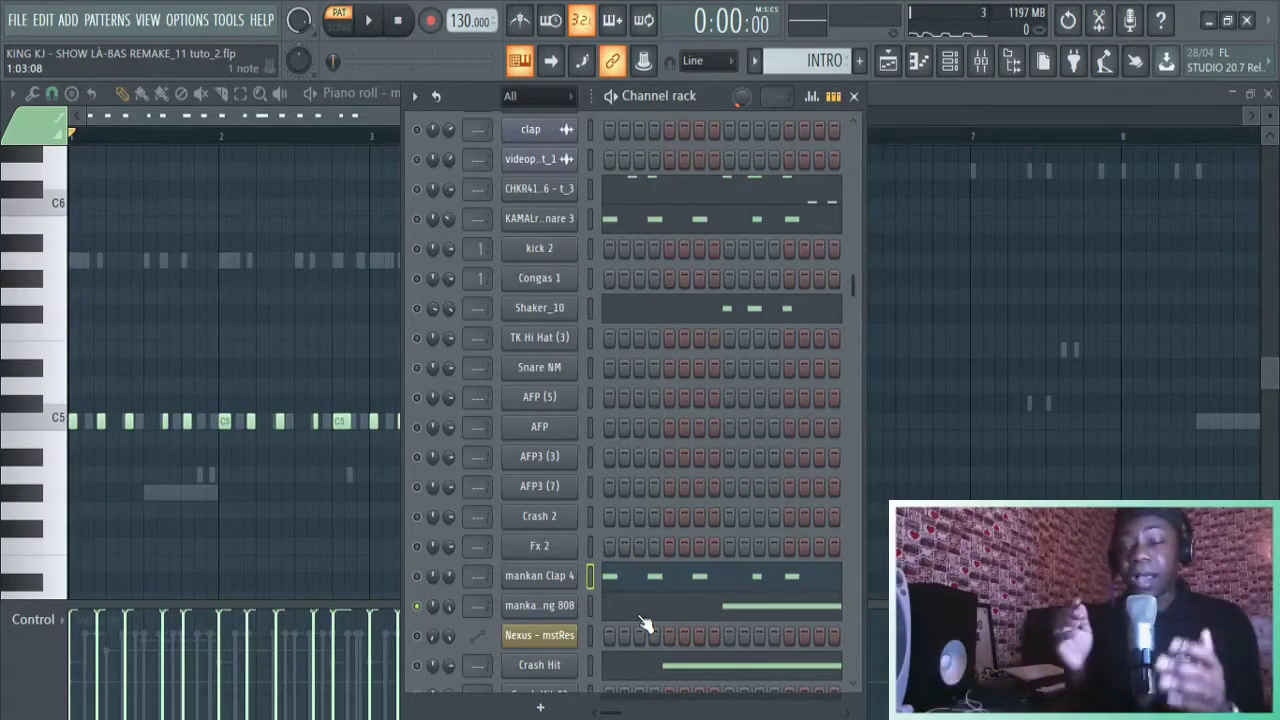
- Play the mankan Long 808 notes in the piano roll and the latin punch notes from bar 3
{"action": "key", "text": "F6"}
{"action": "key", "text": "space"}
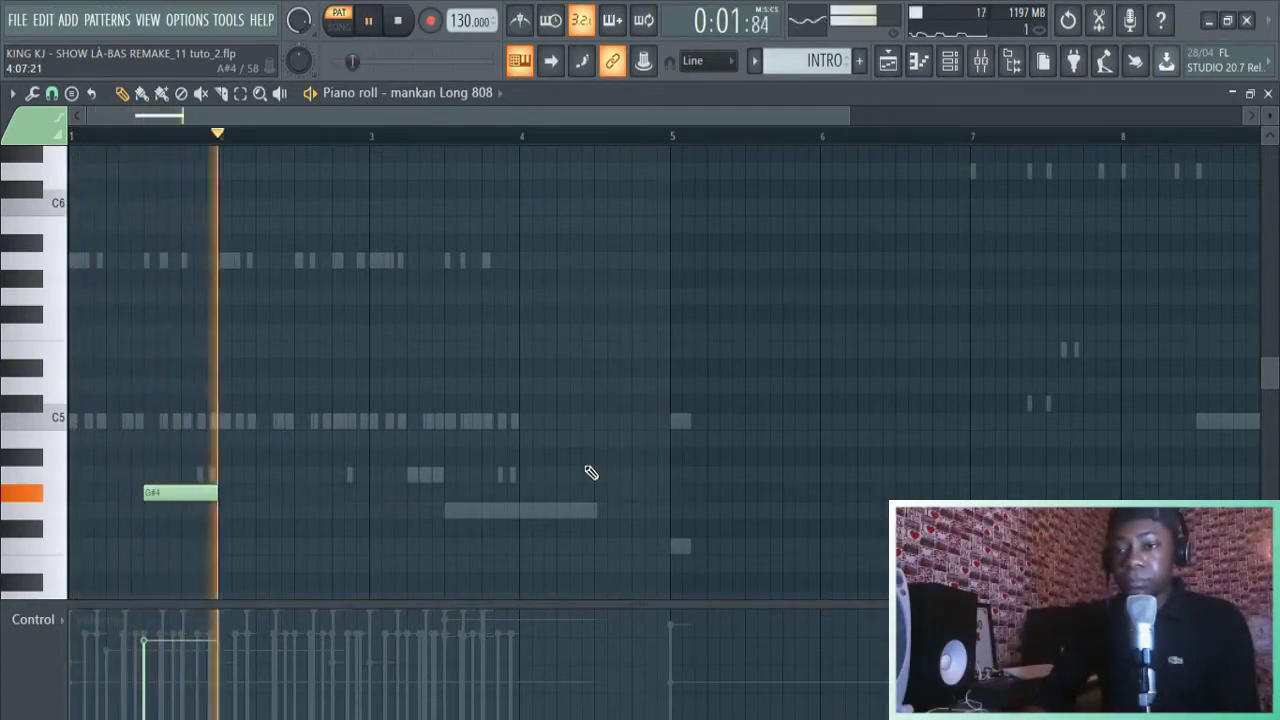
{"action": "key", "text": "space"}
{"action": "key", "text": "space"}
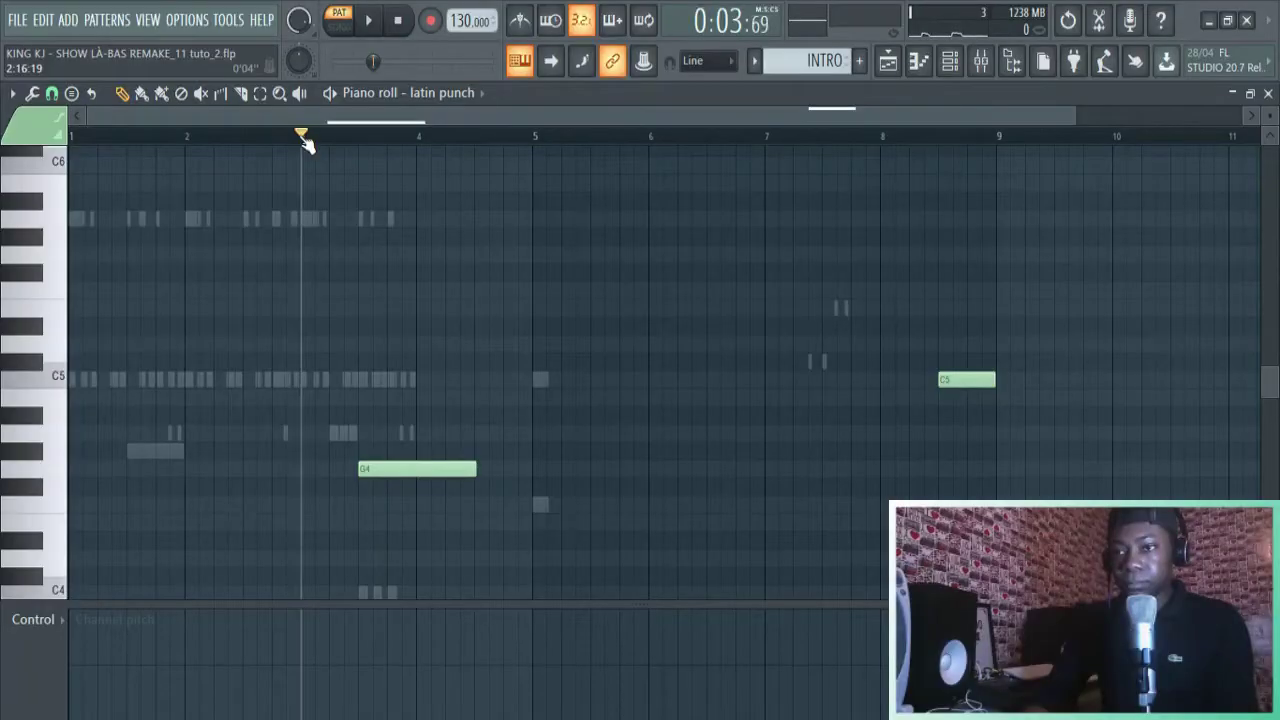
{"action": "key", "text": "space"}
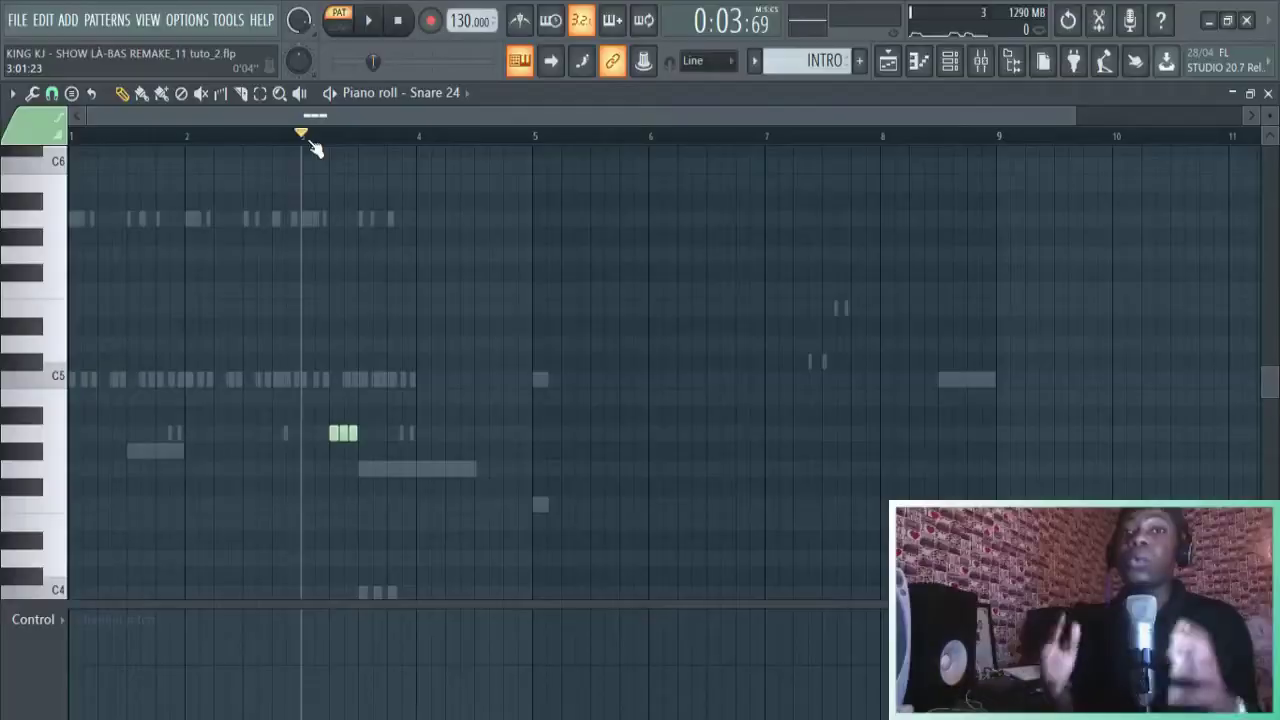
- Play the Snare 24 notes from bar 3 twice in the piano roll
{"action": "key", "text": "space"}
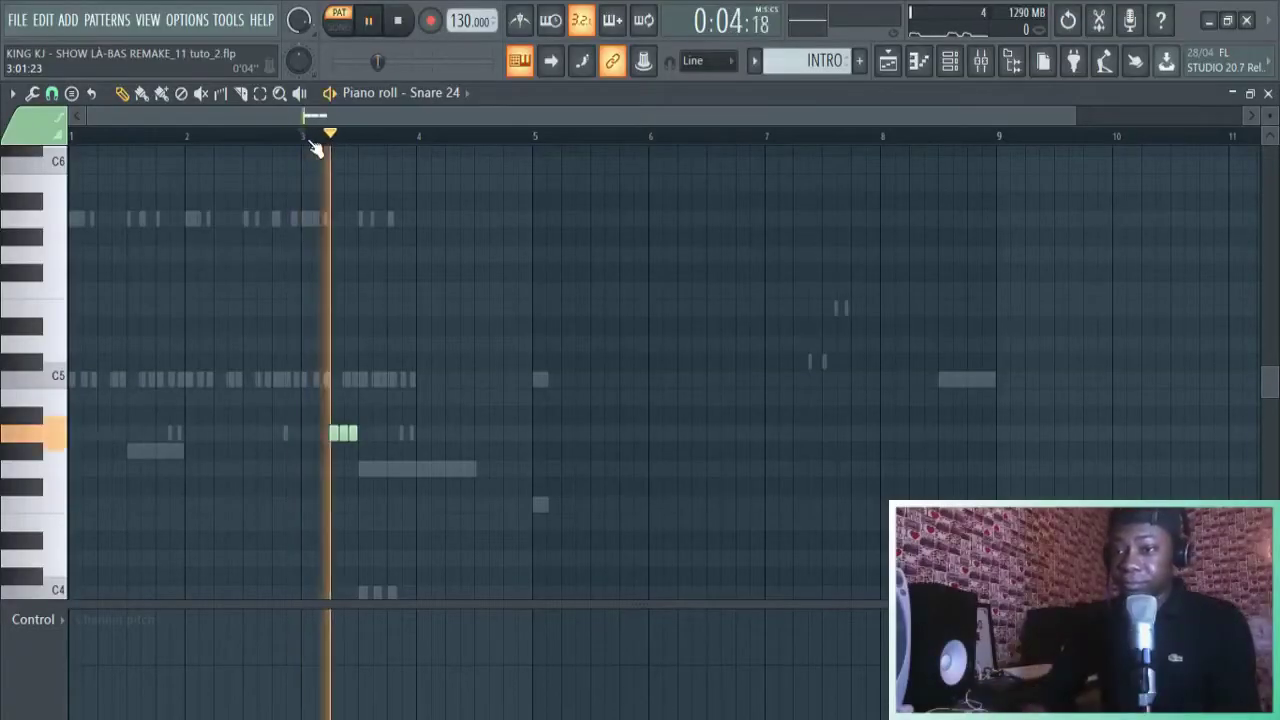
{"action": "key", "text": "space"}
{"action": "key", "text": "space"}
{"action": "key", "text": "space"}
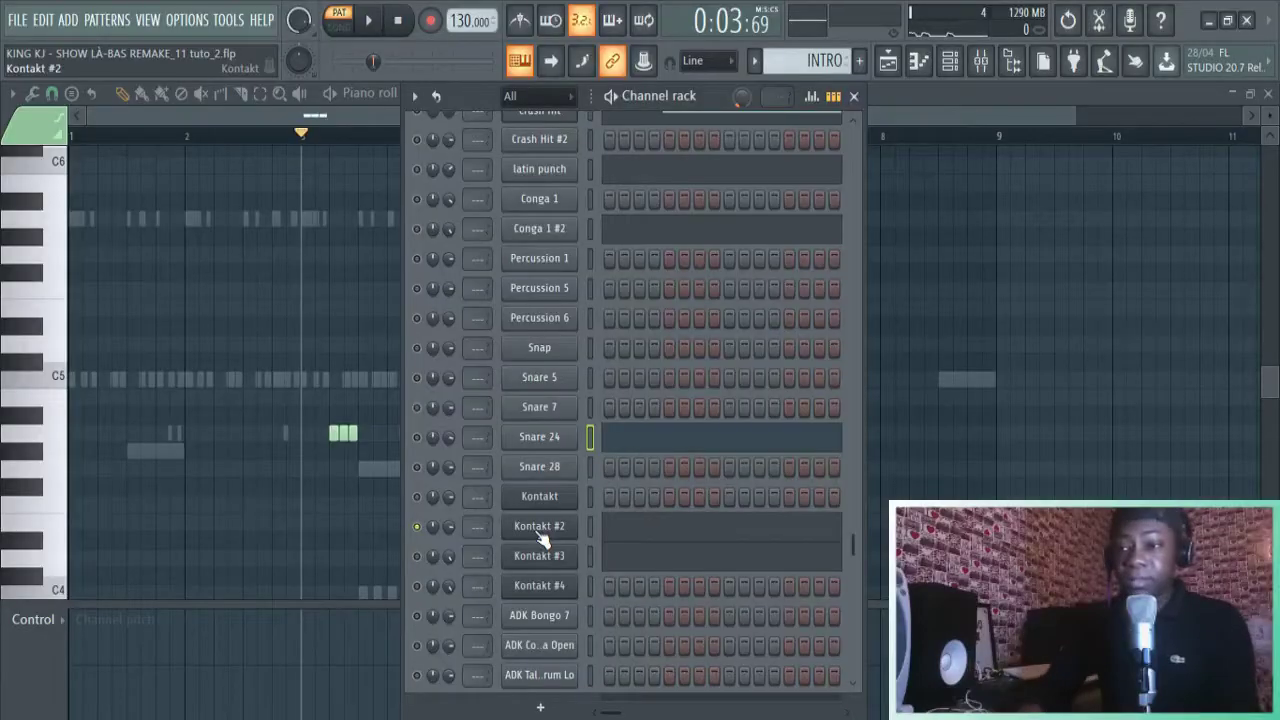
- Play the Kontakt #2 notes from bar 3, then solo Kontakt #3 and examine its notes from bar 7
{"action": "left_click", "coordinate": [538, 530]}
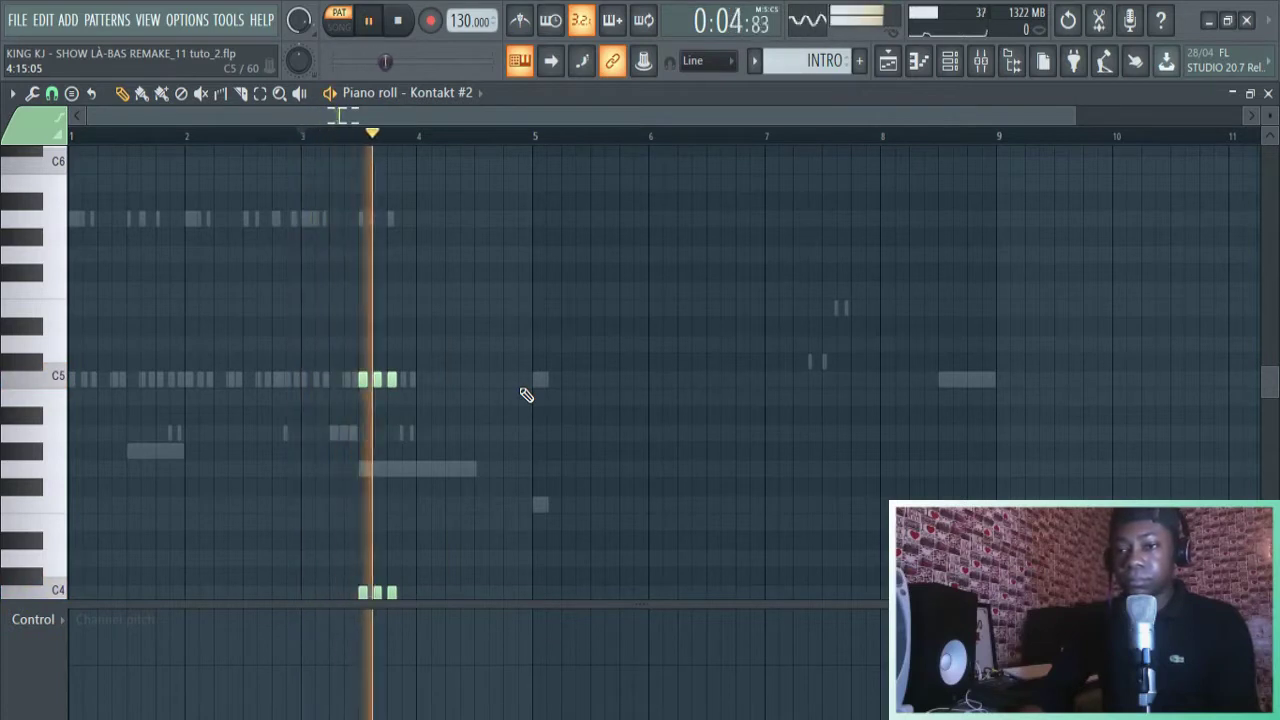
{"action": "key", "text": "space"}
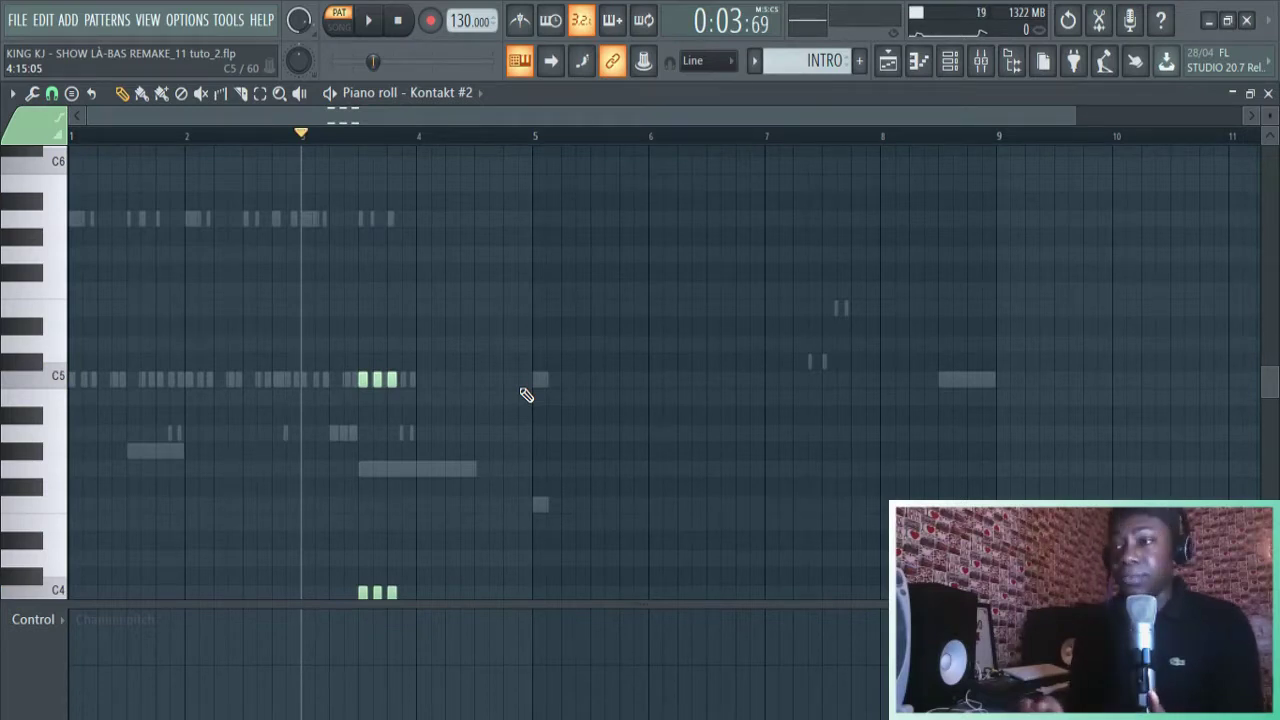
{"action": "key", "text": "F6"}
{"action": "right_click", "coordinate": [417, 405]}
{"action": "left_click", "coordinate": [488, 412]}
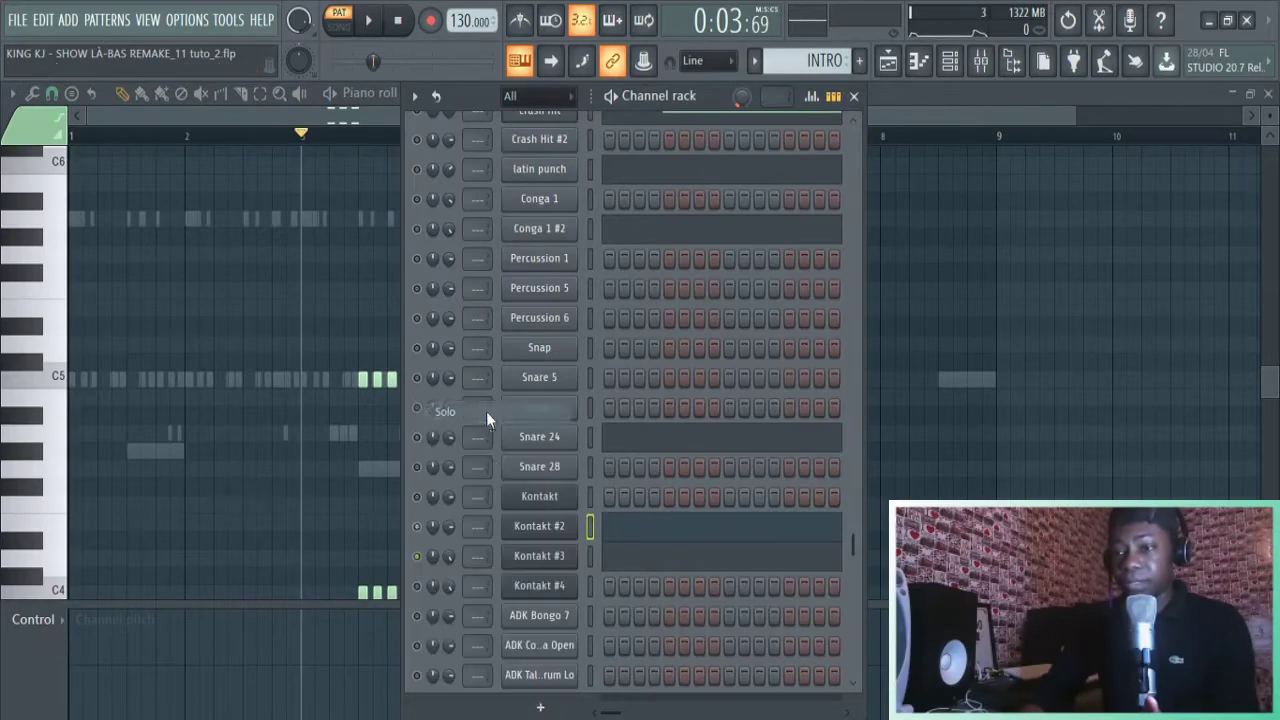
{"action": "left_click", "coordinate": [546, 558]}
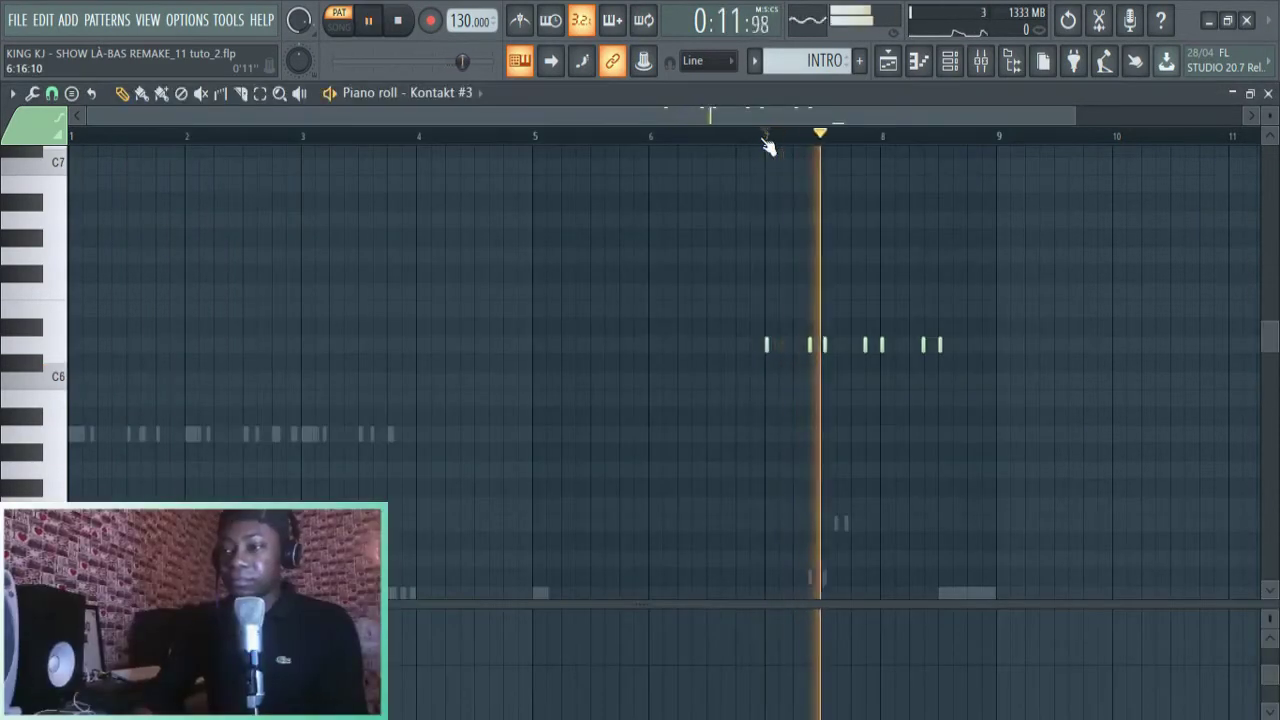
{"action": "left_click_drag", "start_coordinate": [1268, 338], "coordinate": [1268, 383]}
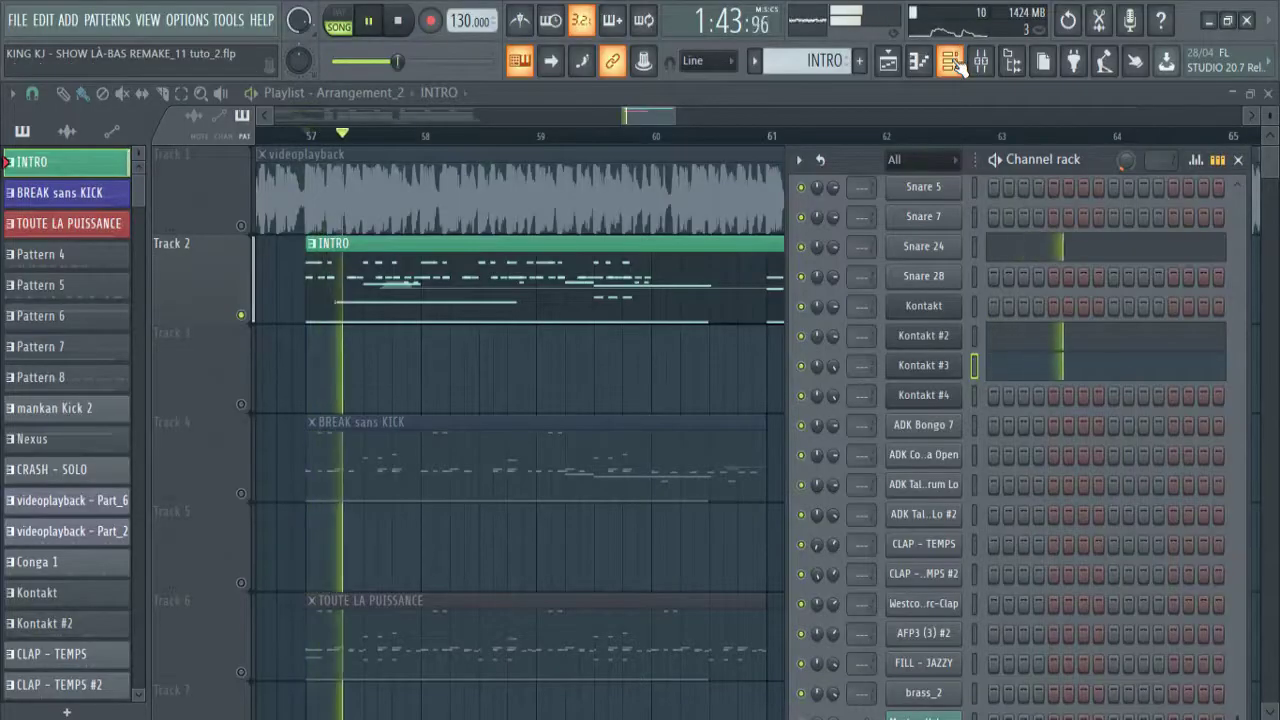
- Close the channel rack and follow the playback of the soloed INTRO pattern on Track 2 of the playlist
{"action": "key", "text": "F6"}
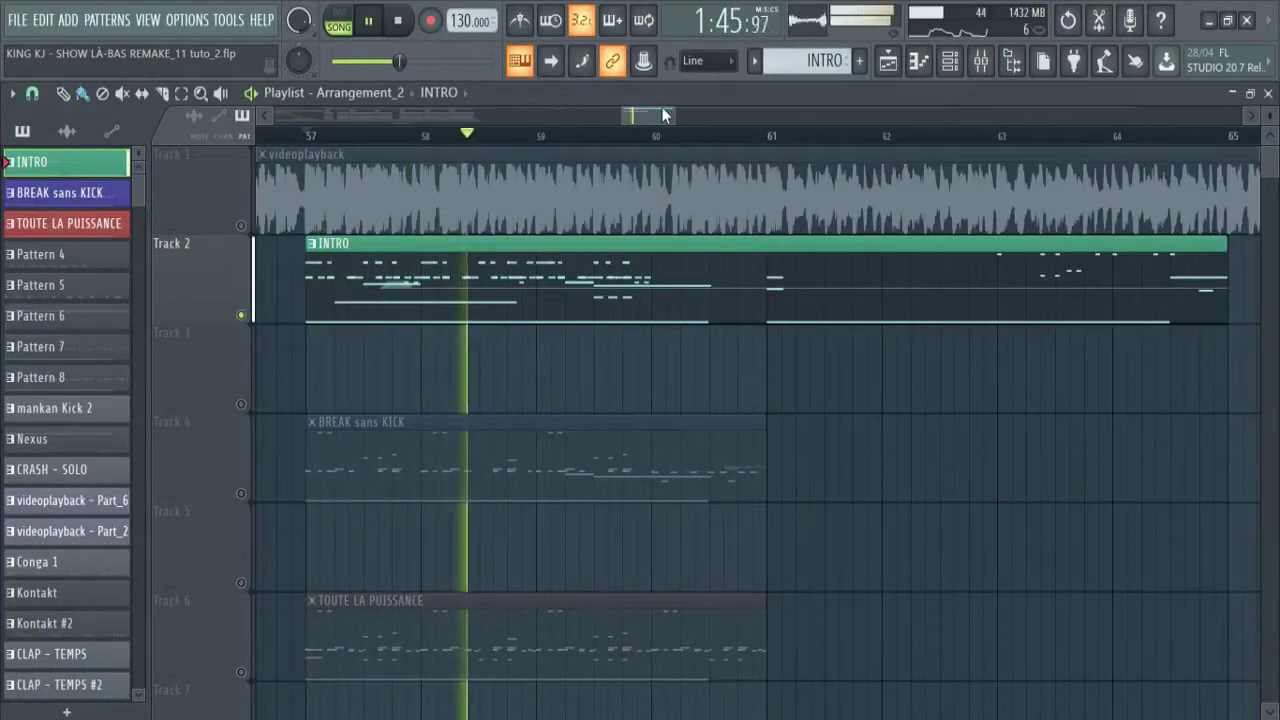
{"action": "left_click_drag", "start_coordinate": [664, 111], "coordinate": [673, 111]}
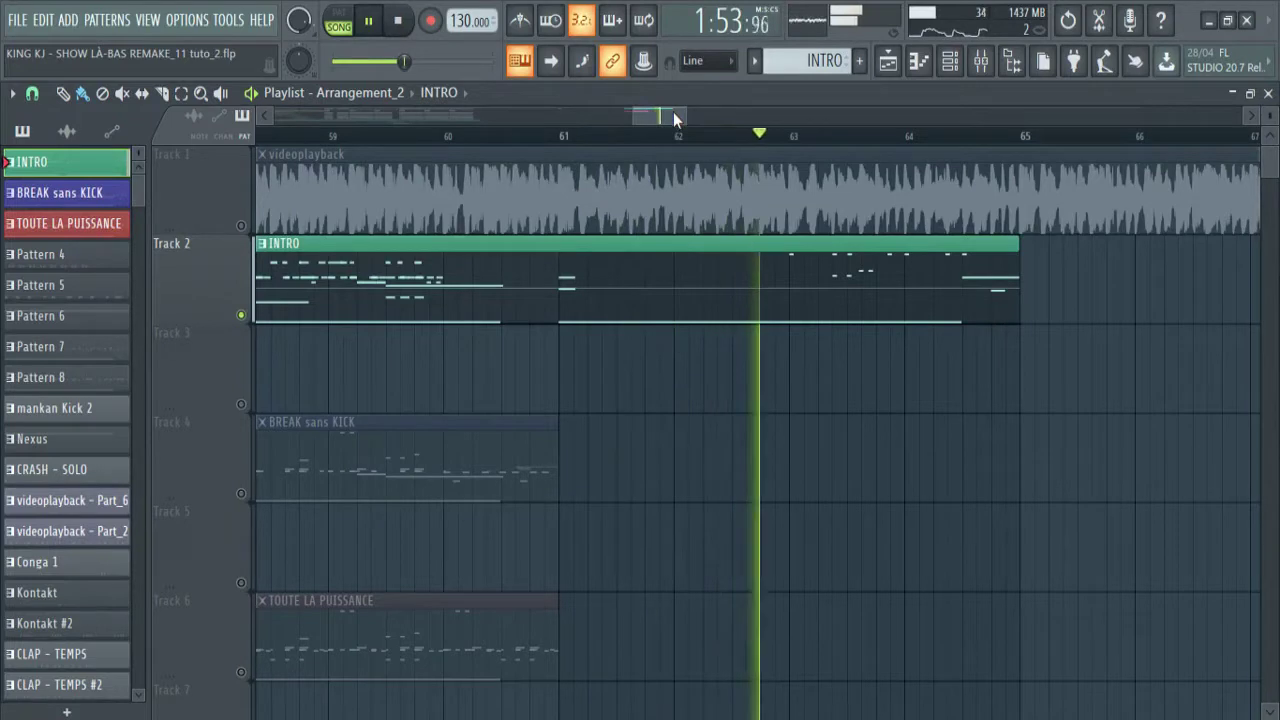
{"action": "left_click_drag", "start_coordinate": [671, 116], "coordinate": [668, 118]}
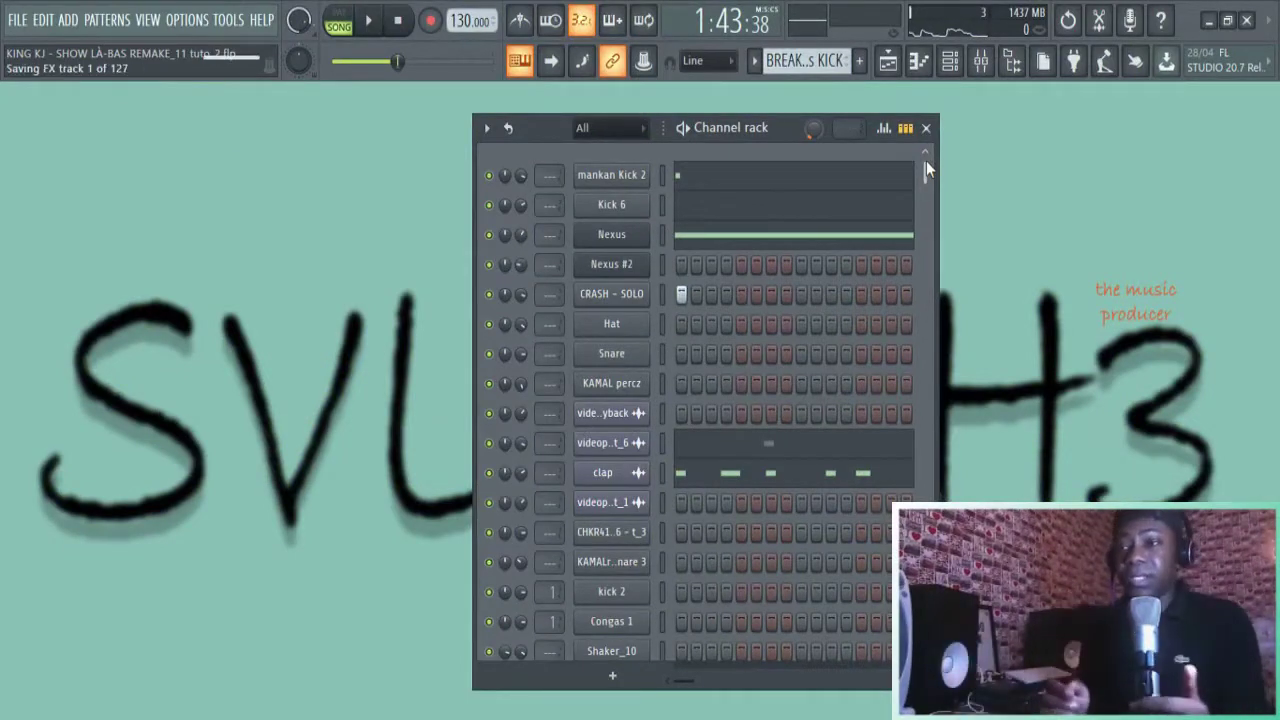
- In the BREAK sans KICK pattern, show the mankan Kick 2 notes and play the clap notes
{"action": "left_click", "coordinate": [708, 175]}
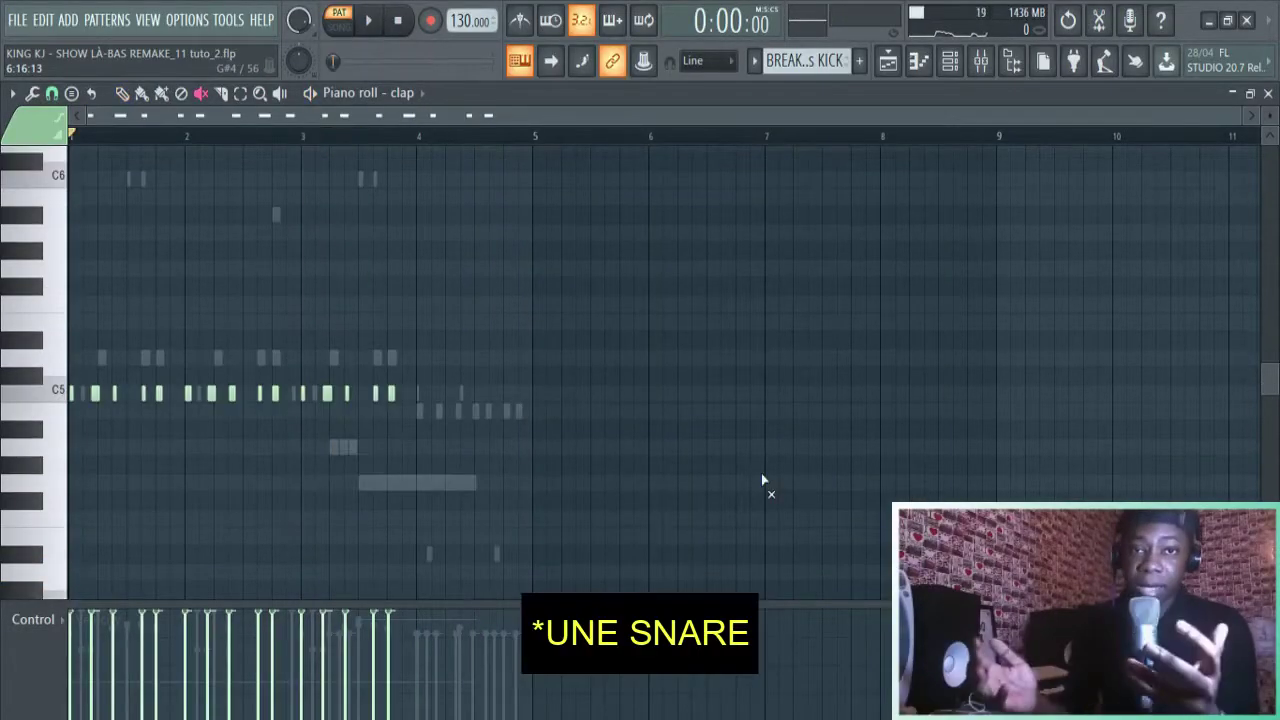
{"action": "key", "text": "space"}
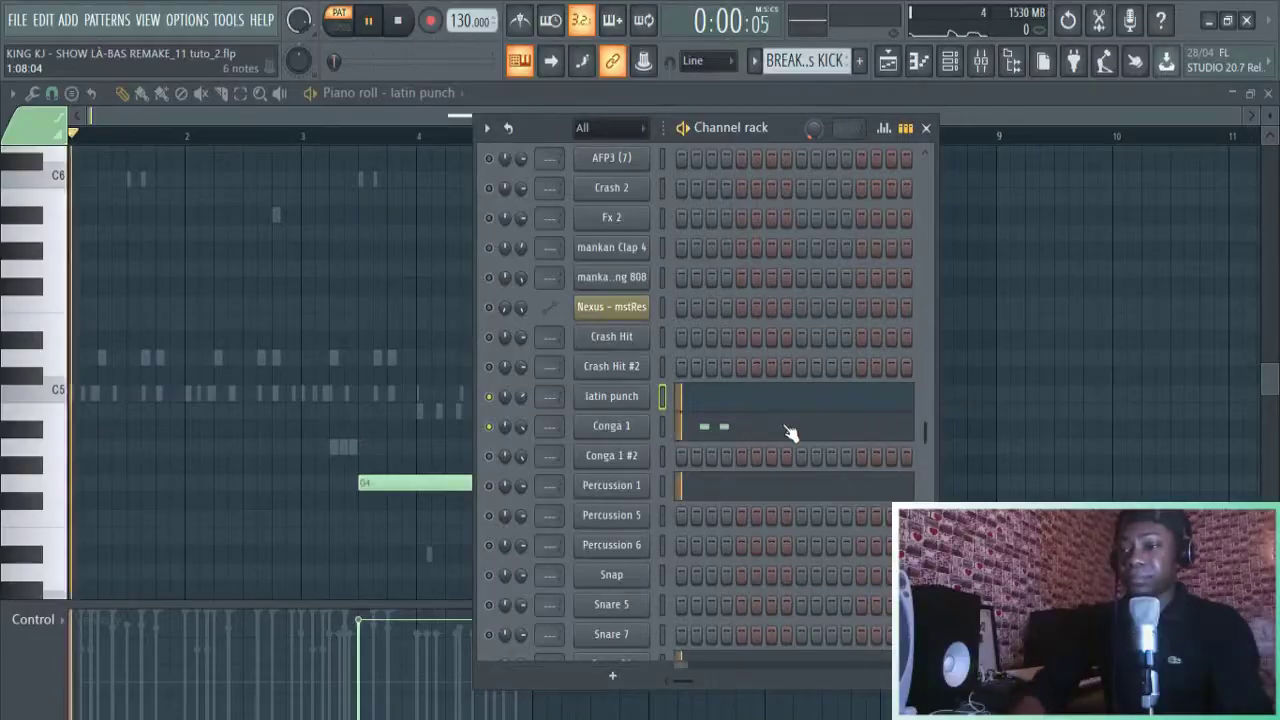
- Examine the Conga 1 and Percussion 1 notes of the BREAK sans KICK pattern in the piano roll
{"action": "left_click", "coordinate": [765, 430]}
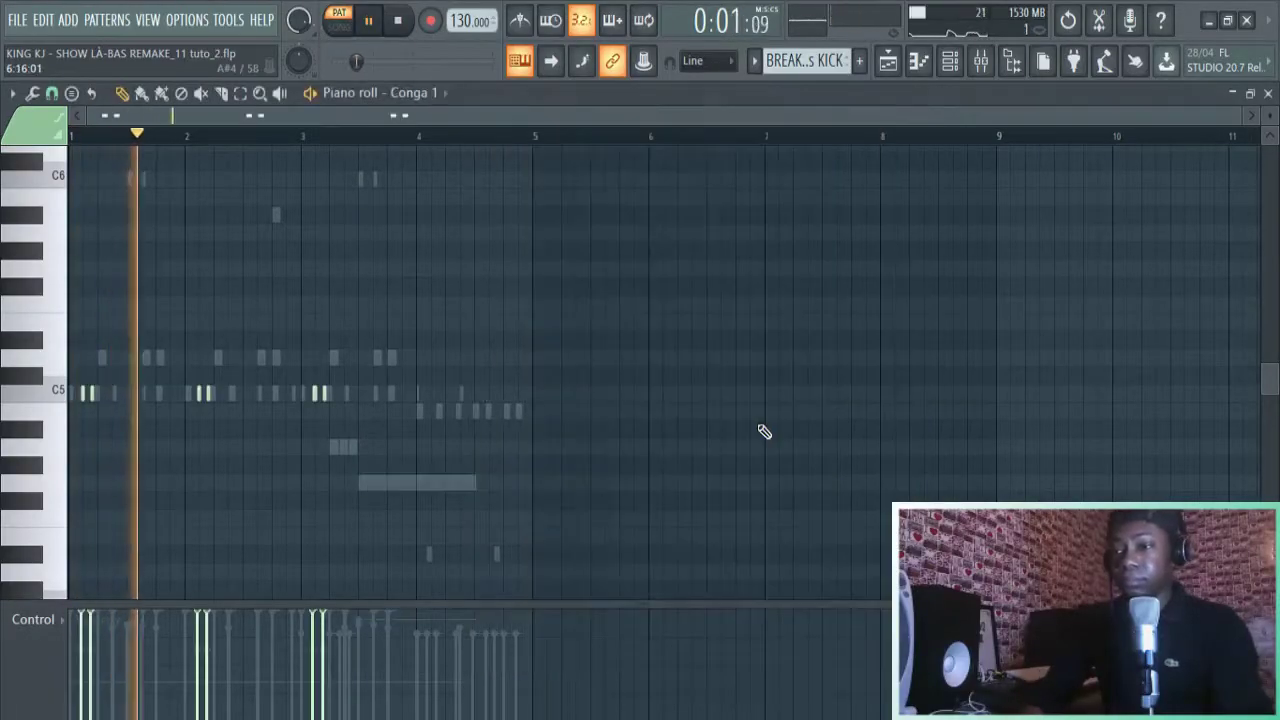
{"action": "left_click", "coordinate": [949, 61]}
{"action": "left_click", "coordinate": [748, 405]}
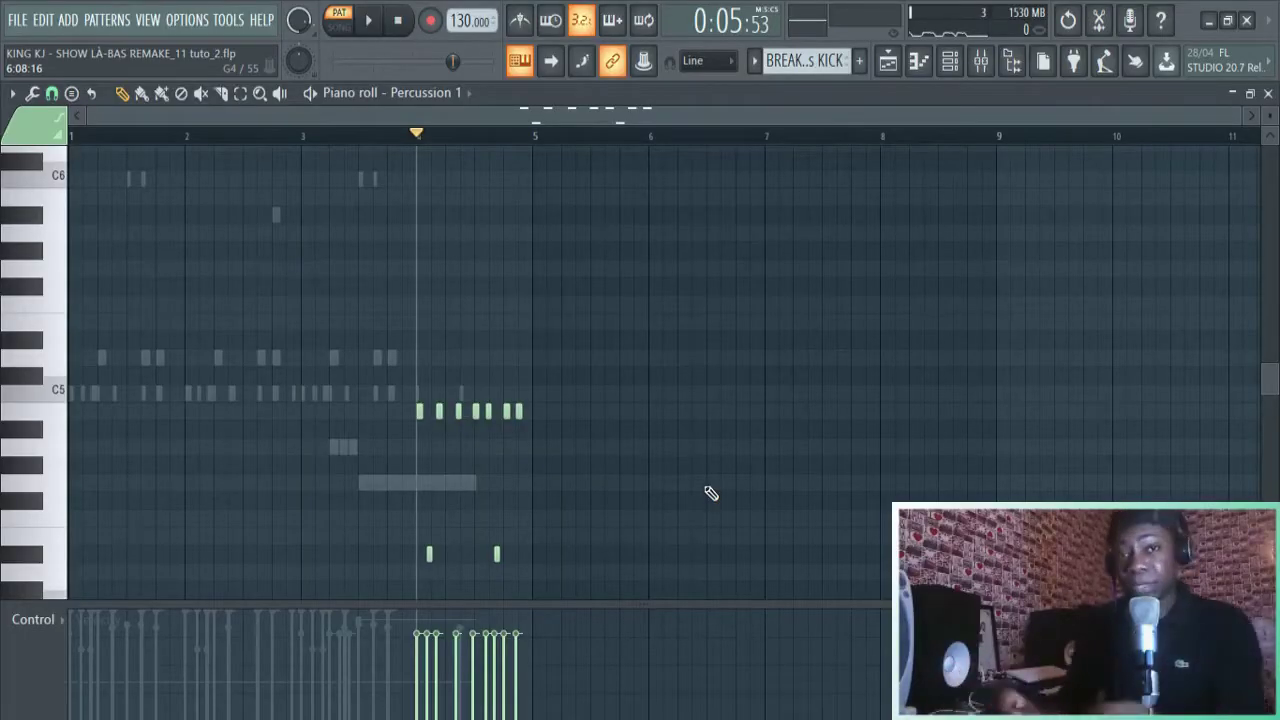
- Play the Percussion 1 notes at bar 4 and the Snare 24 notes at bar 3 of the BREAK sans KICK pattern
{"action": "key", "text": "space"}
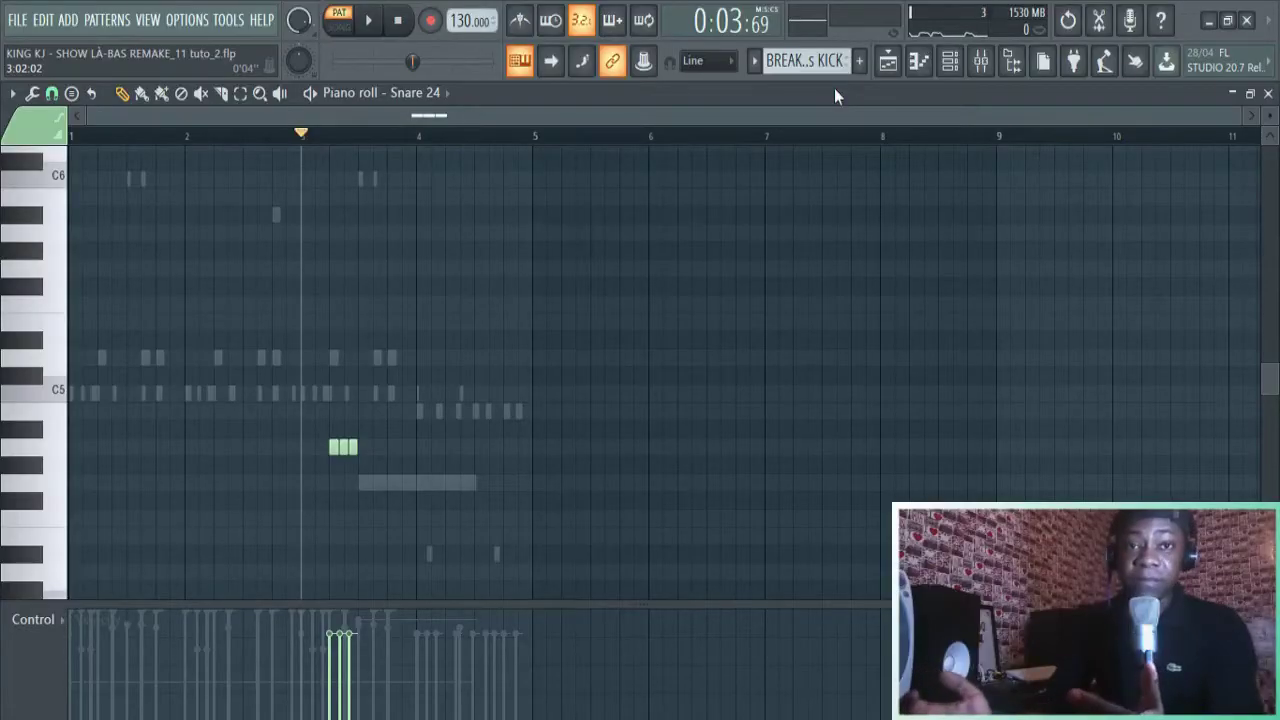
{"action": "key", "text": "space"}
{"action": "key", "text": "space"}
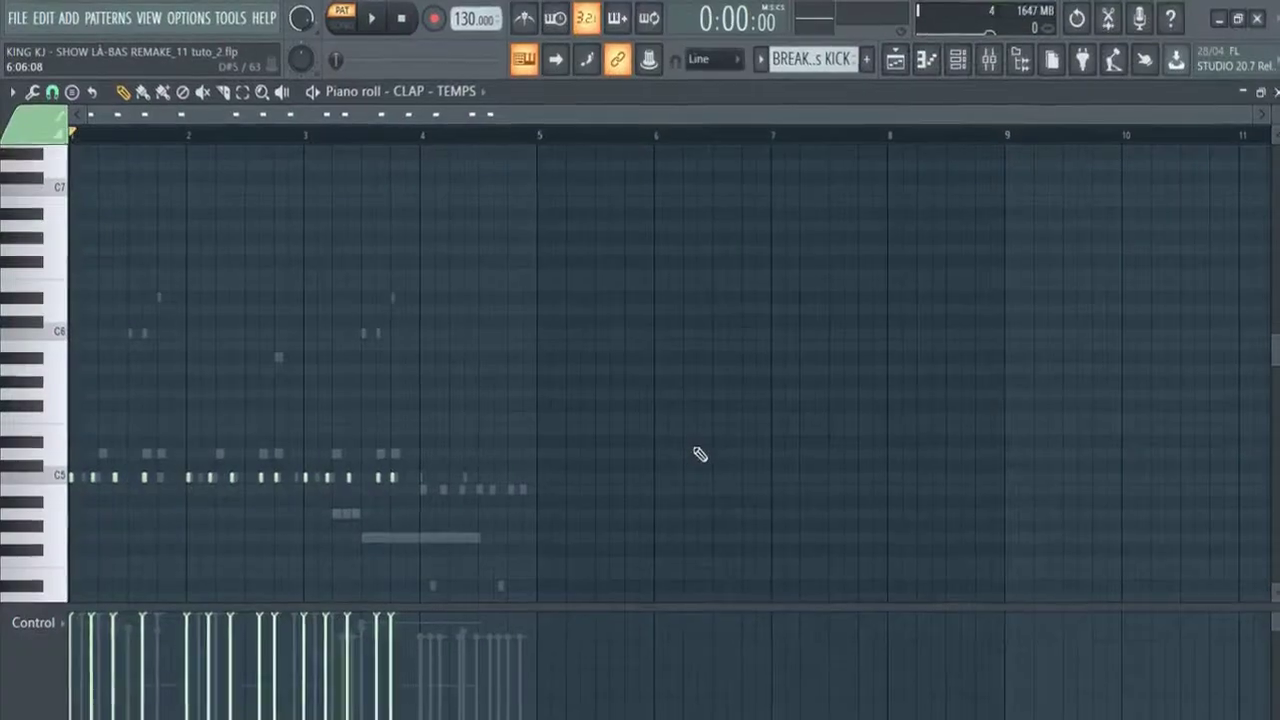
- Play the CLAP - TEMPS notes, then examine the CLAP - TEMPS #2 and Westcoast Perc-Clap notes in the piano roll
{"action": "key", "text": "space"}
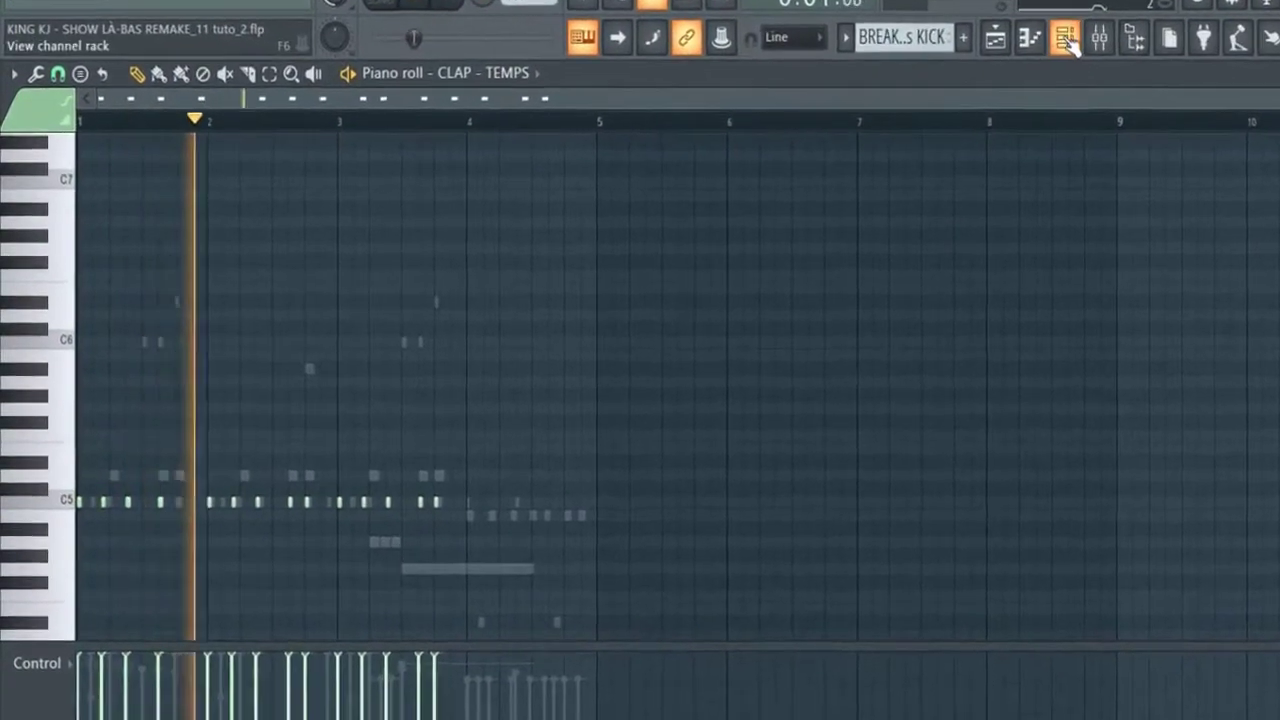
{"action": "left_click", "coordinate": [1066, 40]}
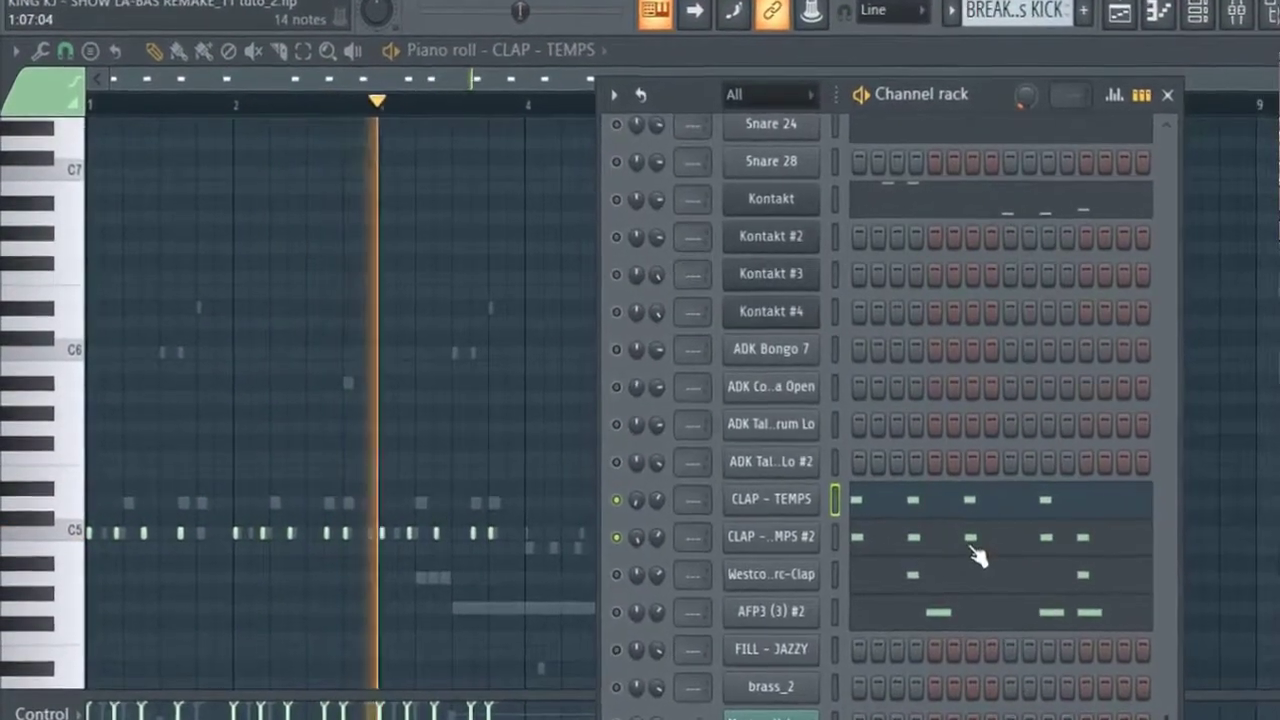
{"action": "left_click", "coordinate": [973, 549]}
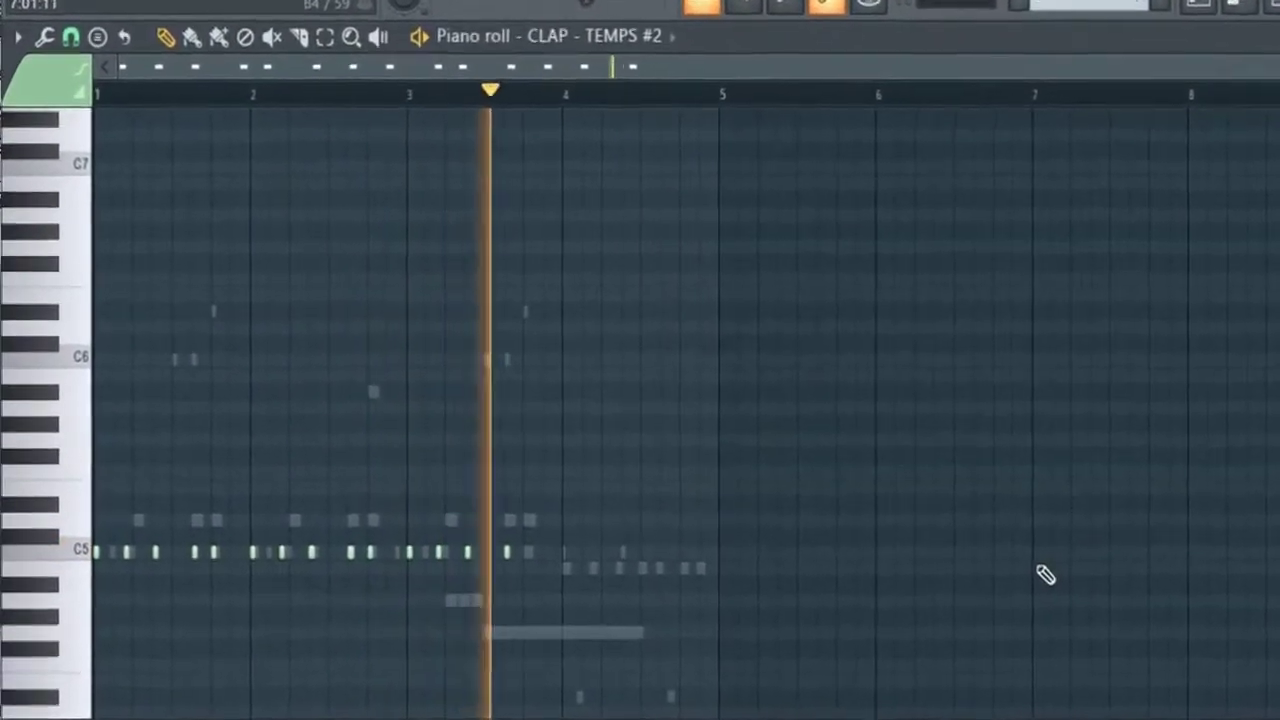
{"action": "left_click", "coordinate": [1199, 12]}
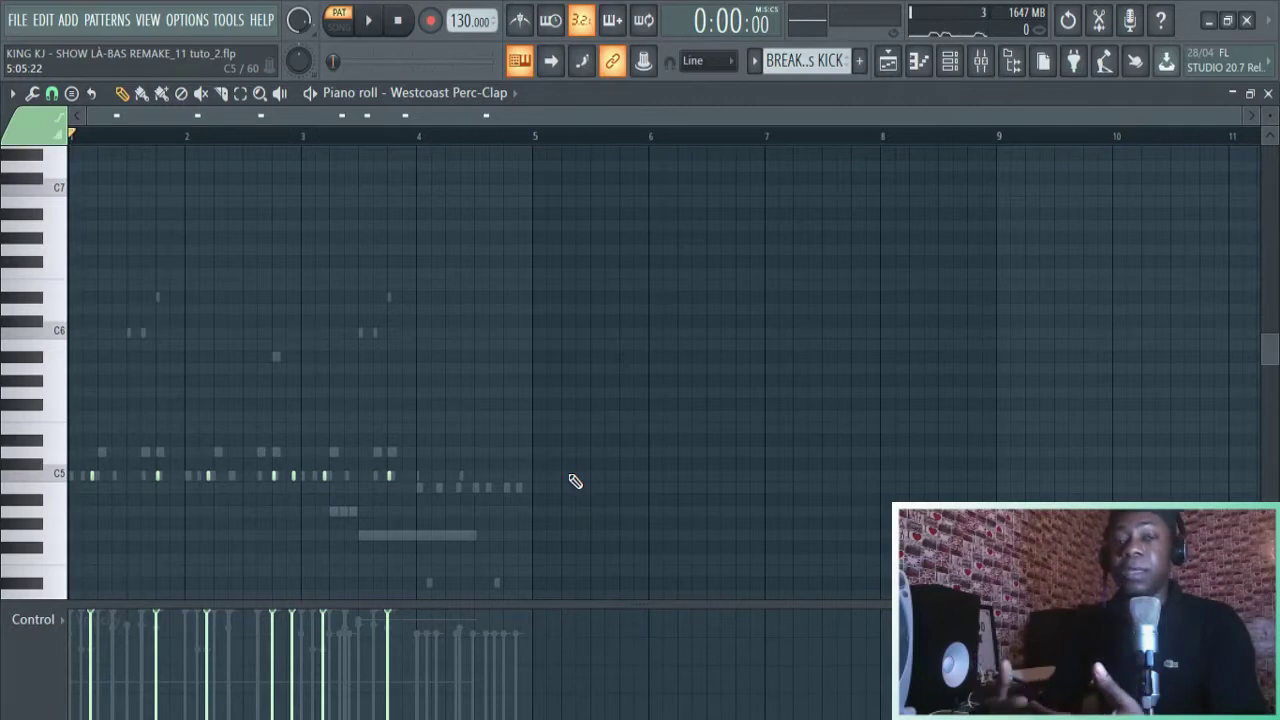
{"action": "key", "text": "F6"}
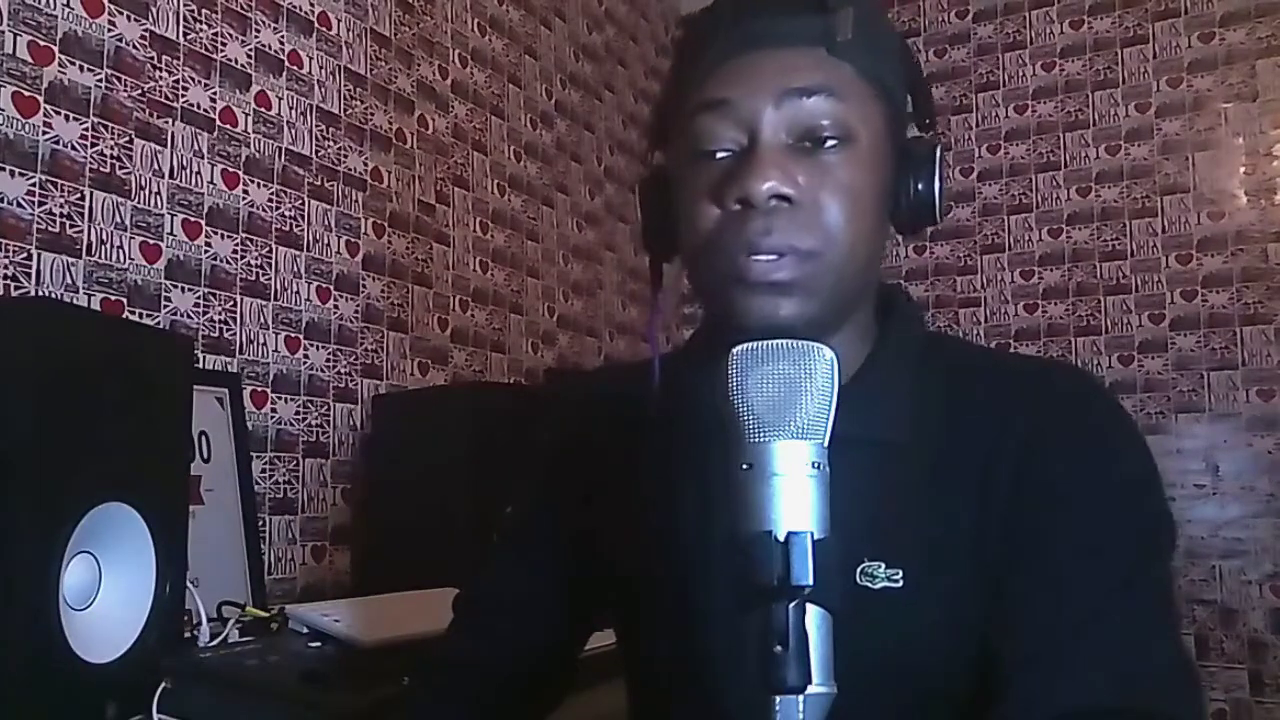
- Play the TOUTE LA PUISSANCE pattern, look through its channels and examine the mankan Kick 2 notes
{"action": "key", "text": "space"}
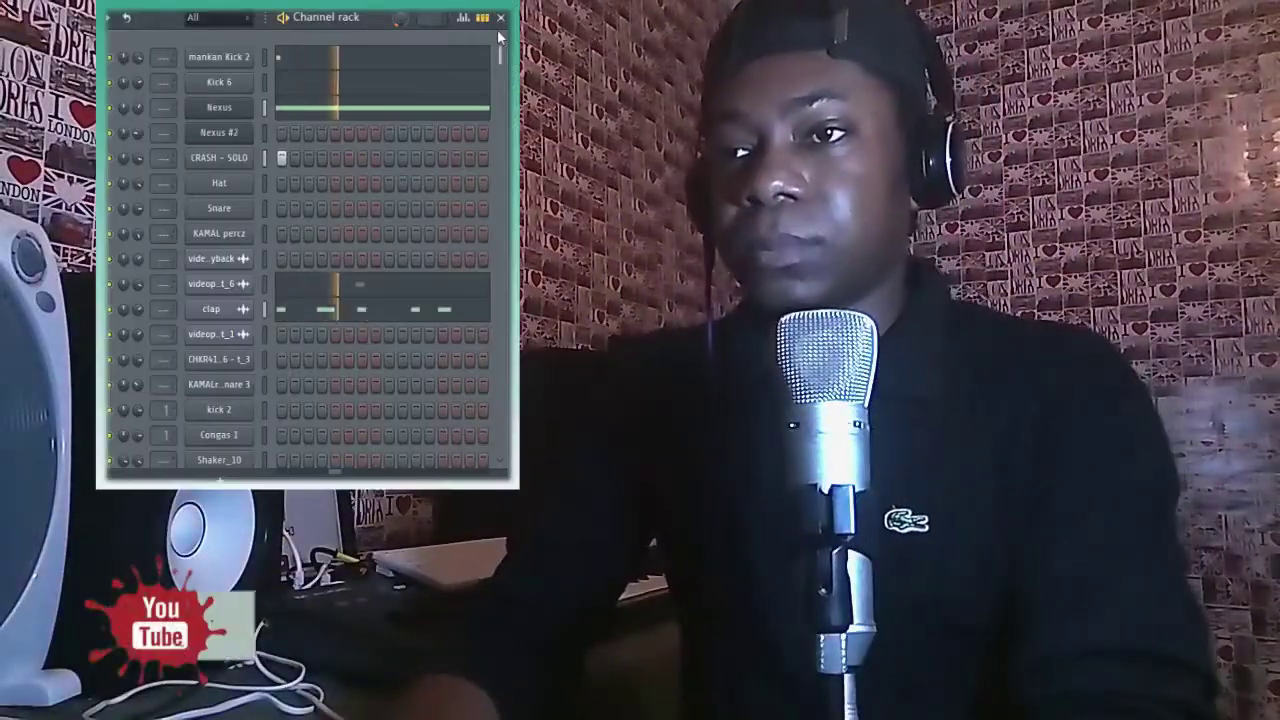
{"action": "left_click_drag", "start_coordinate": [500, 58], "coordinate": [490, 255]}
{"action": "left_click_drag", "start_coordinate": [476, 155], "coordinate": [502, 53]}
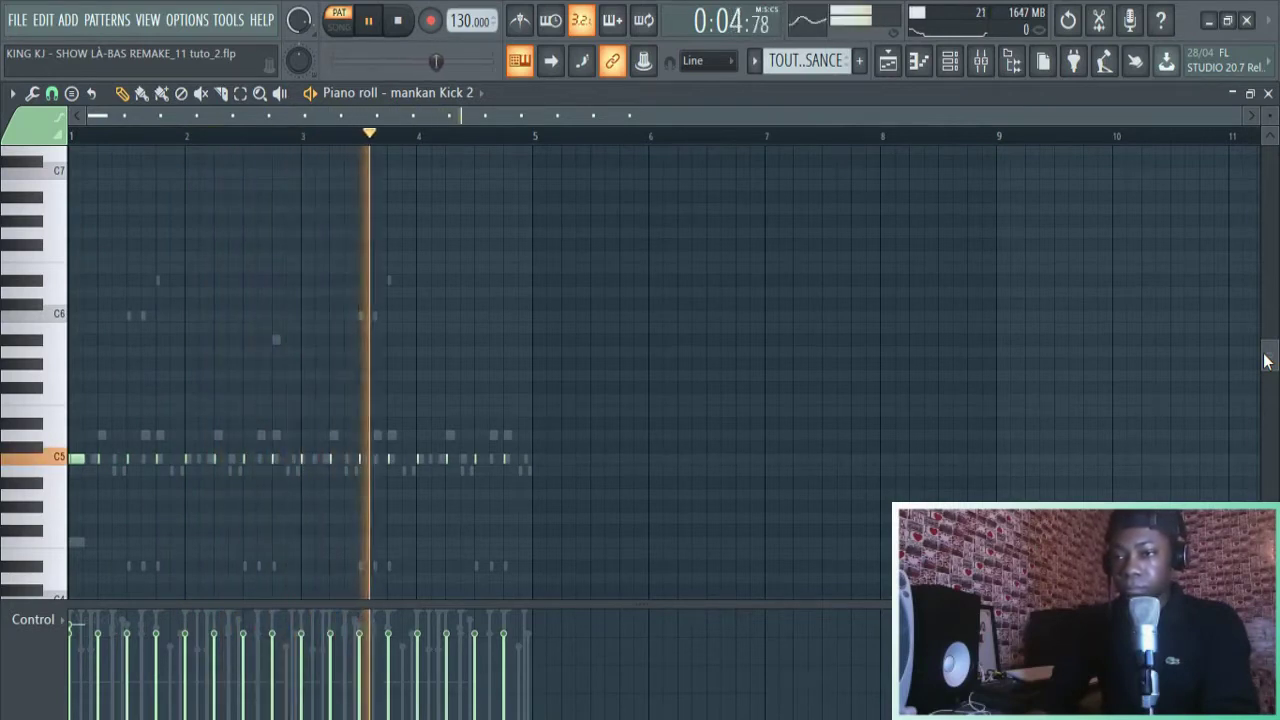
{"action": "key", "text": "space"}
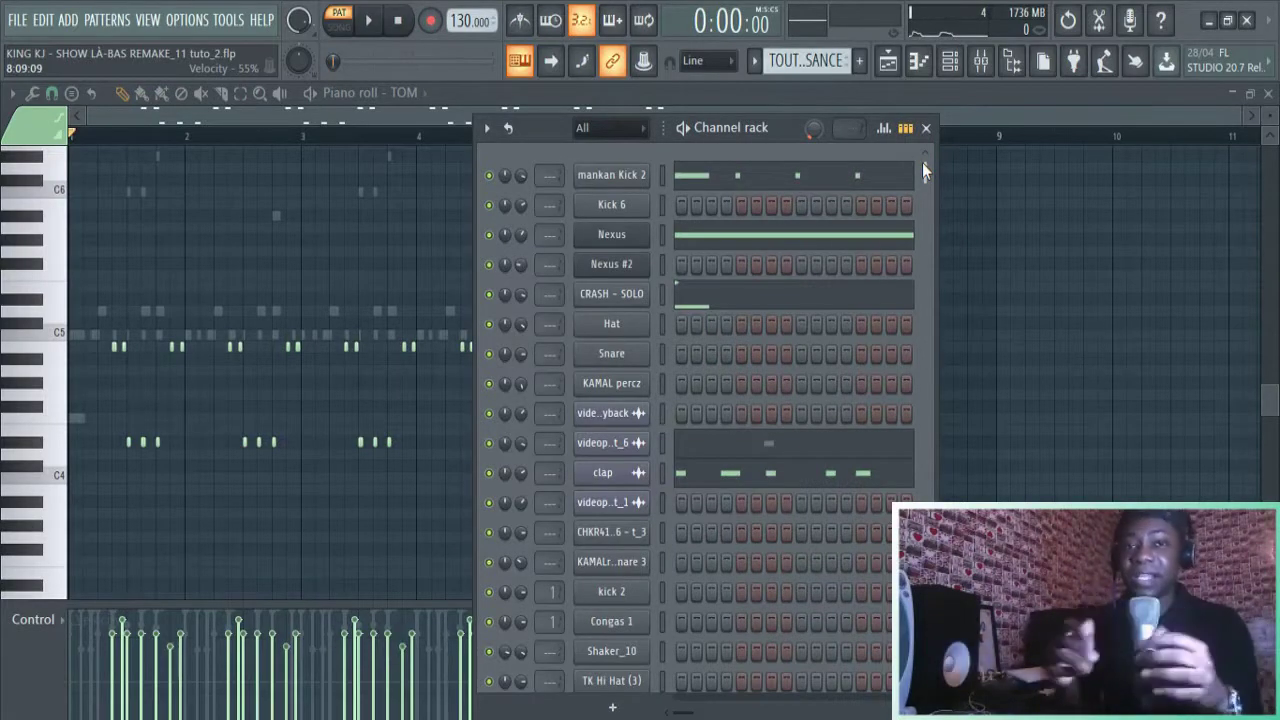
- Replay TOUTE LA PUISSANCE from the start with all channels active and look down through the channel rack
{"action": "key", "text": "space"}
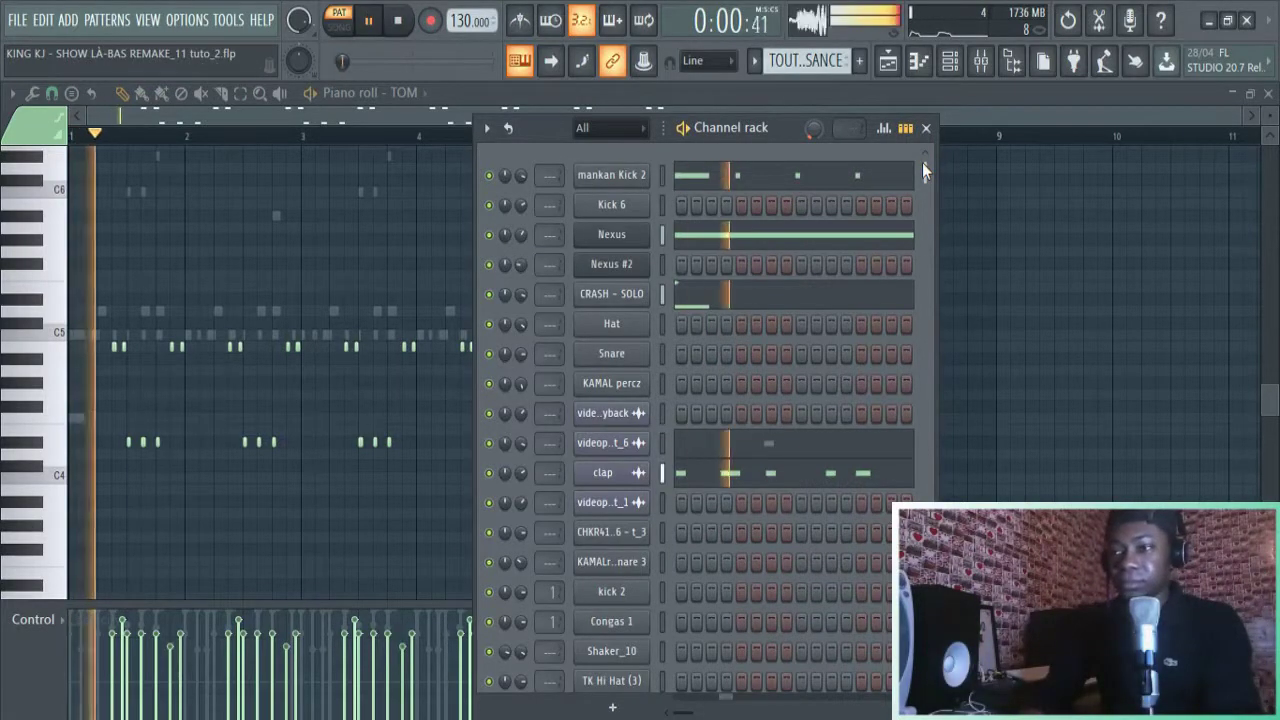
{"action": "left_click_drag", "start_coordinate": [923, 176], "coordinate": [921, 198]}
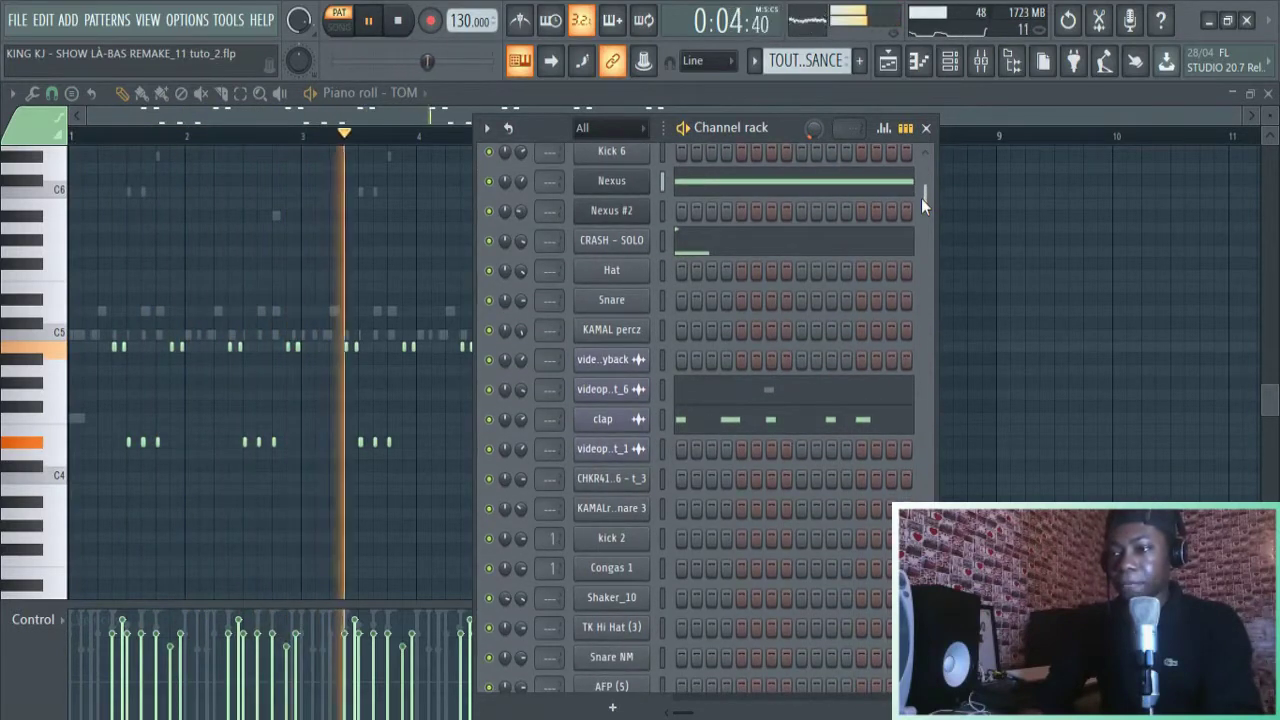
{"action": "left_click_drag", "start_coordinate": [925, 199], "coordinate": [904, 404]}
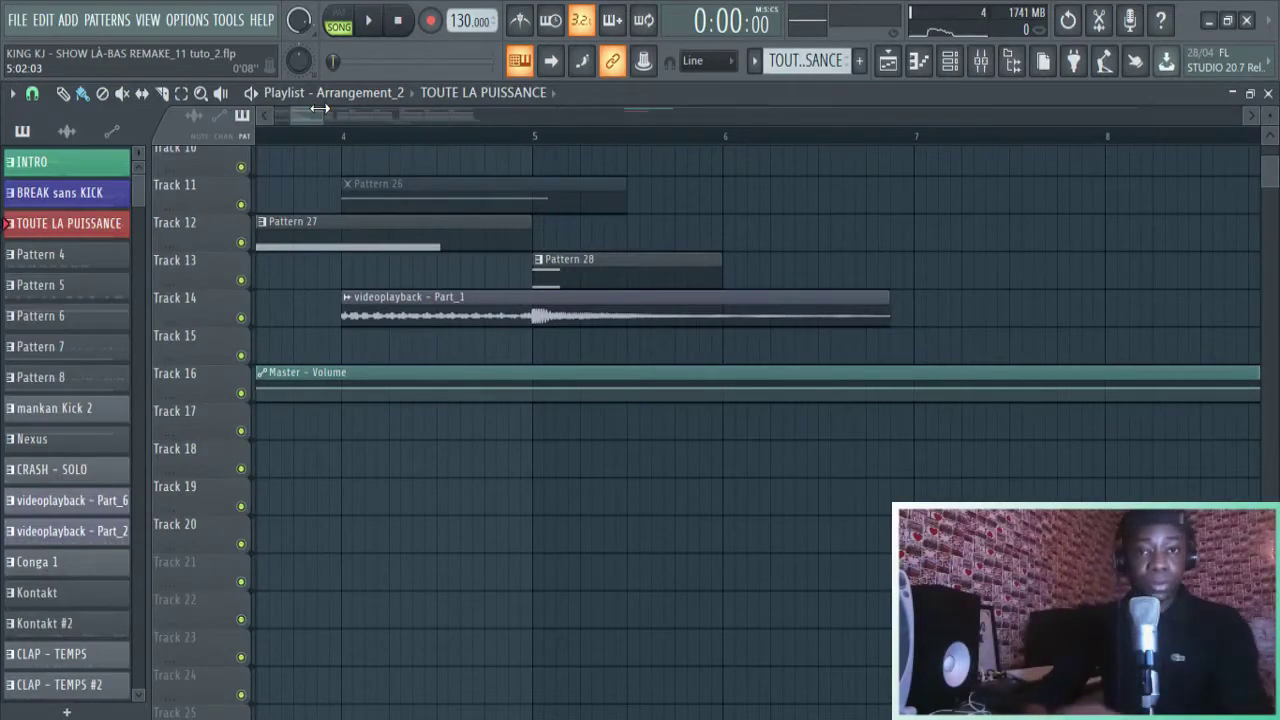
- Play the full arrangement in the playlist from bar 1 with Track 1 muted and look through its tracks
{"action": "right_click", "coordinate": [241, 317]}
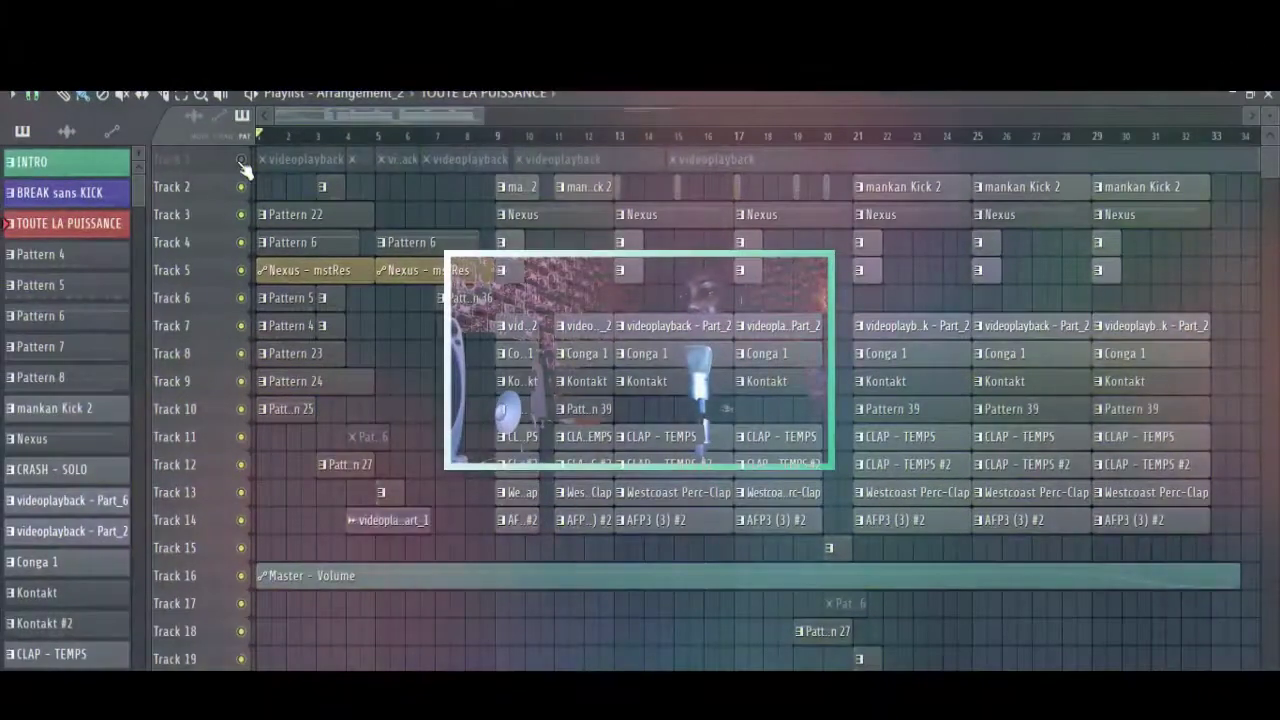
{"action": "key", "text": "space"}
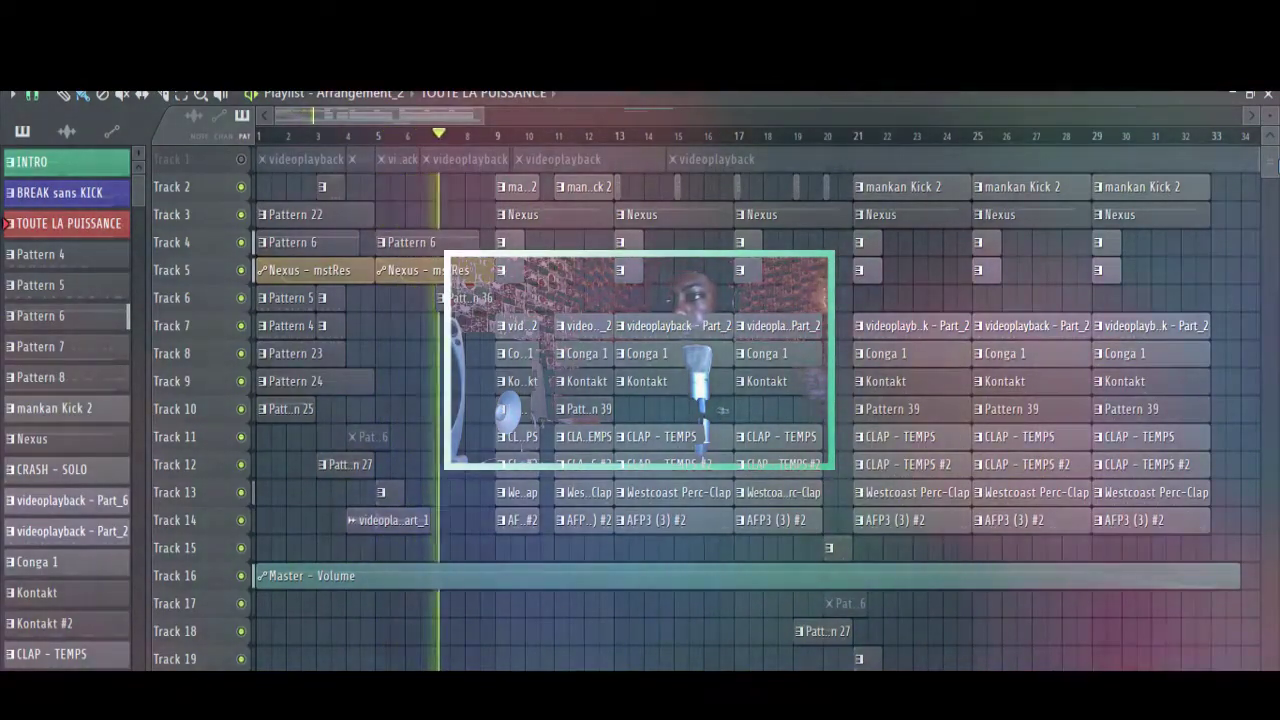
{"action": "scroll", "coordinate": [1270, 118], "scroll_direction": "up", "scroll_amount": 2}
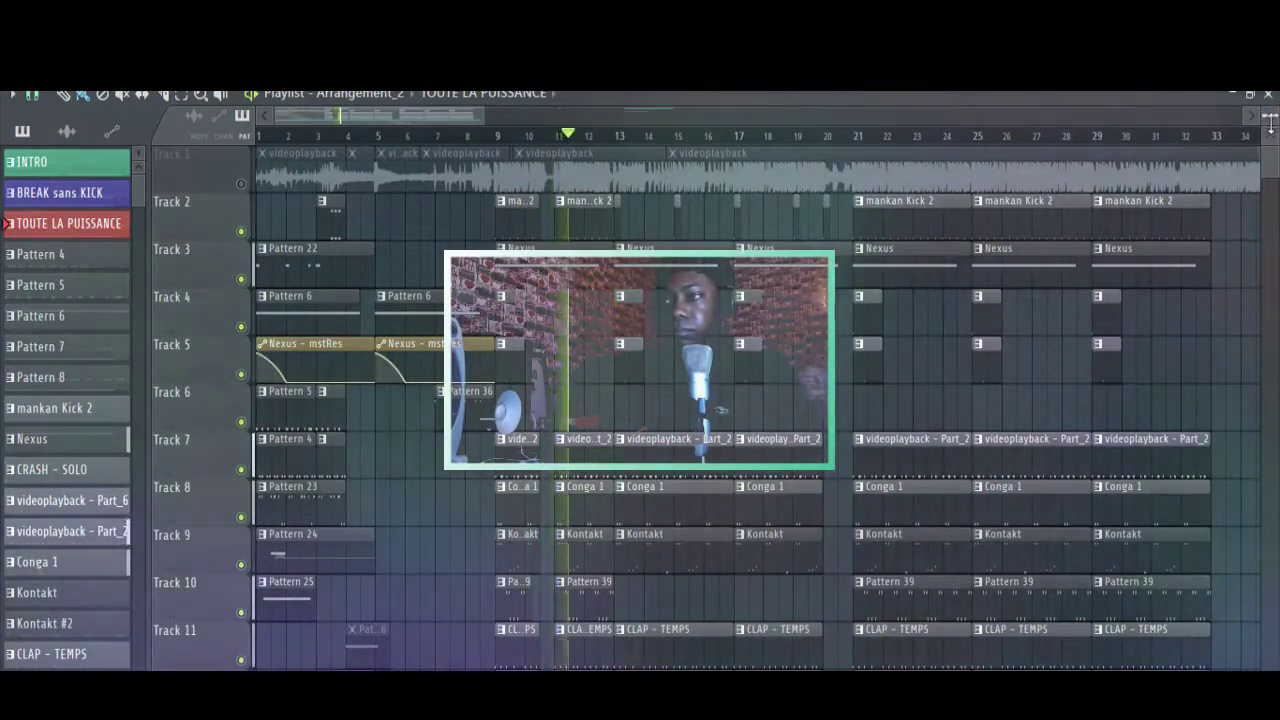
{"action": "scroll", "coordinate": [1272, 160], "scroll_direction": "down", "scroll_amount": 1}
{"action": "scroll", "coordinate": [1272, 162], "scroll_direction": "up", "scroll_amount": 1}
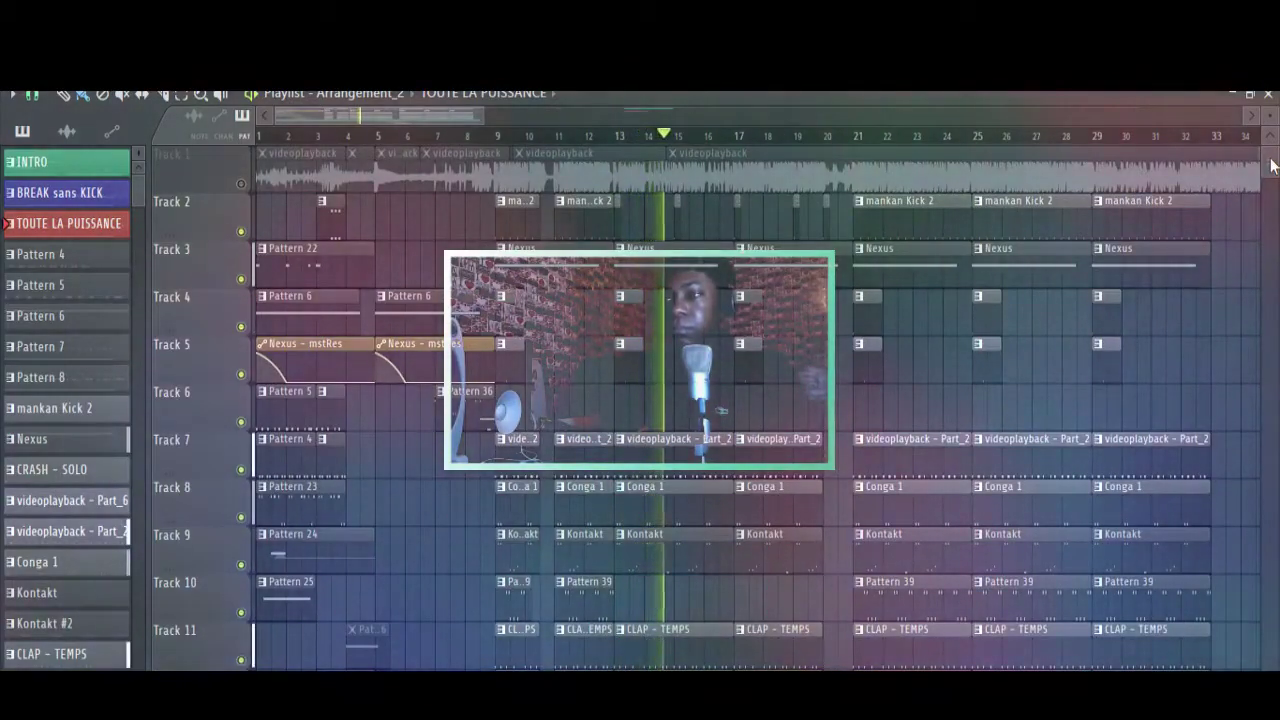
{"action": "scroll", "coordinate": [1272, 167], "scroll_direction": "down", "scroll_amount": 3}
{"action": "scroll", "coordinate": [1272, 166], "scroll_direction": "up", "scroll_amount": 3}
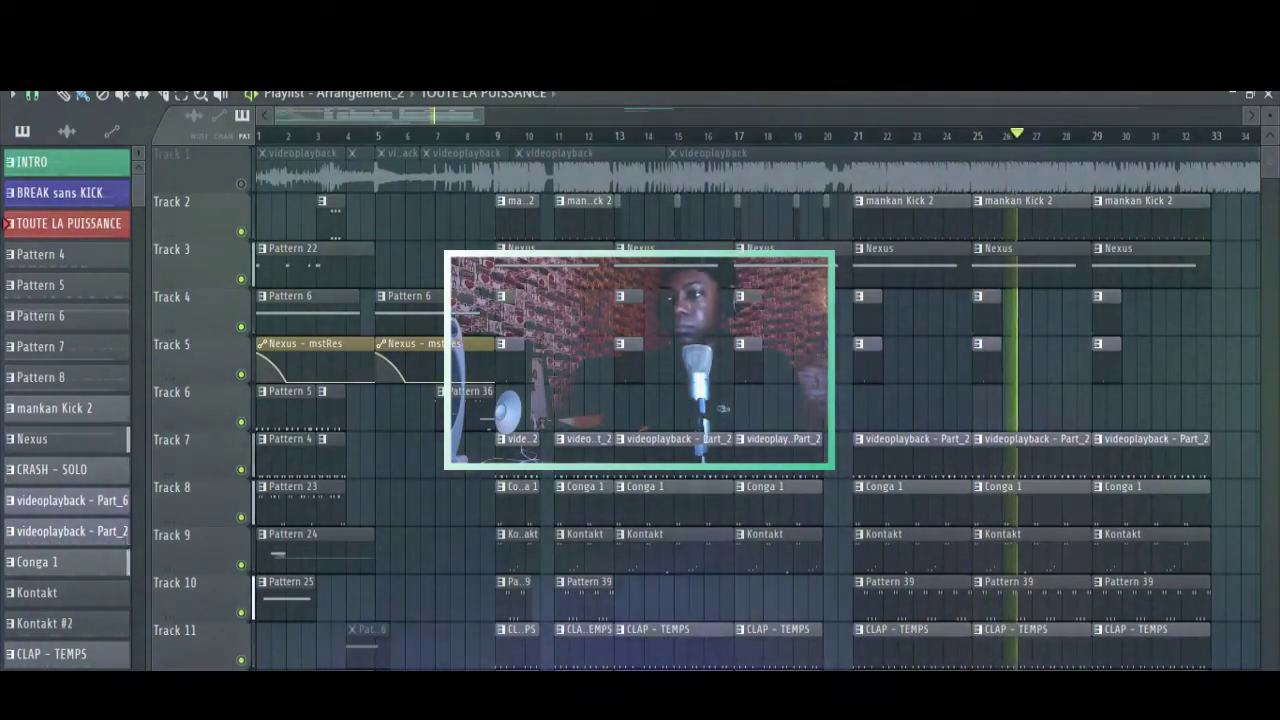
{"action": "scroll", "coordinate": [1273, 175], "scroll_direction": "down", "scroll_amount": 7}
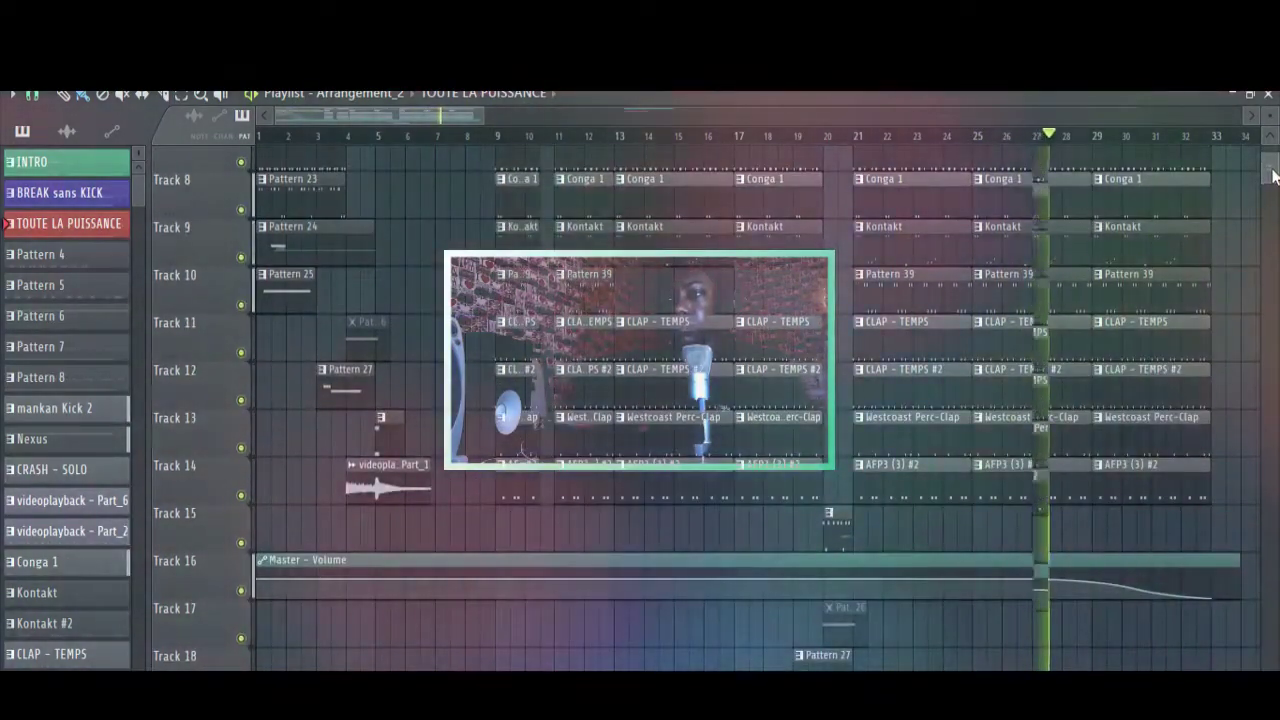
{"action": "scroll", "coordinate": [1273, 175], "scroll_direction": "up", "scroll_amount": 7}
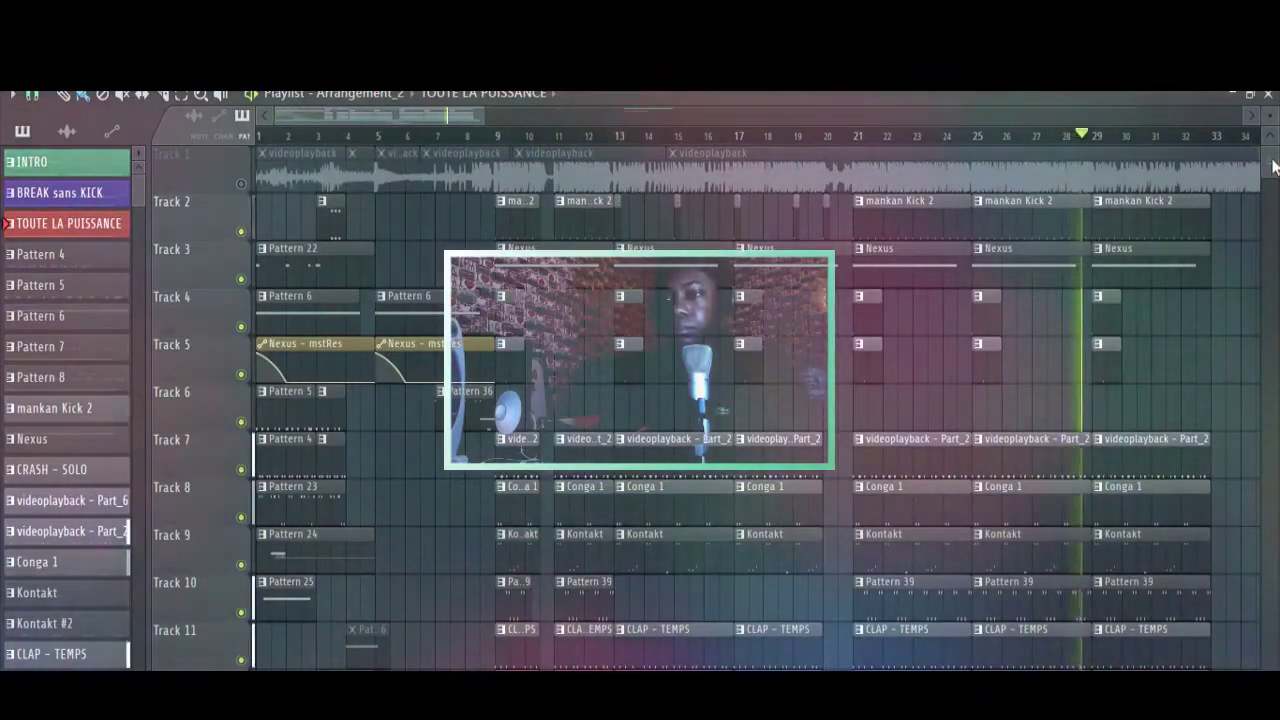